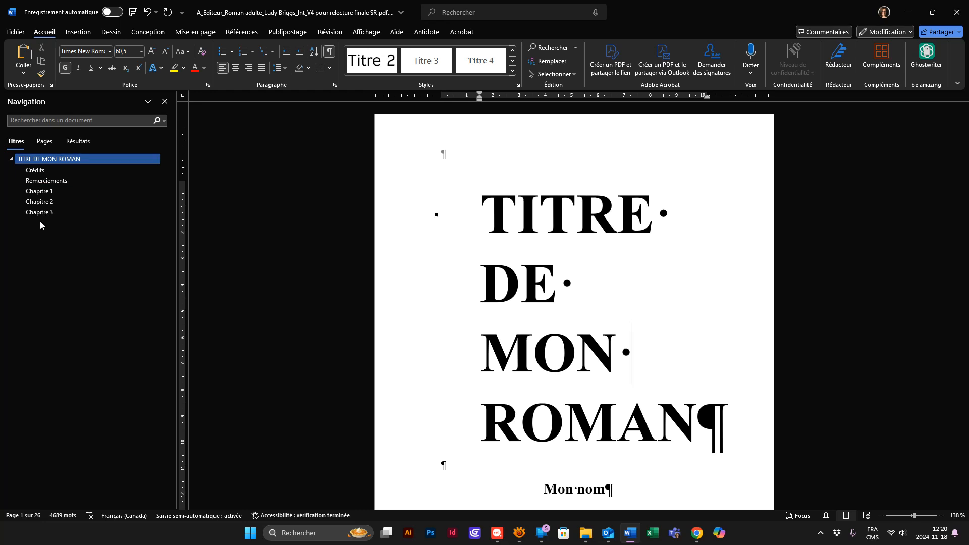
- Review the manuscript's Crédits, Remerciements and Chapitre 1 sections
left_click(36, 170)
left_click(41, 179)
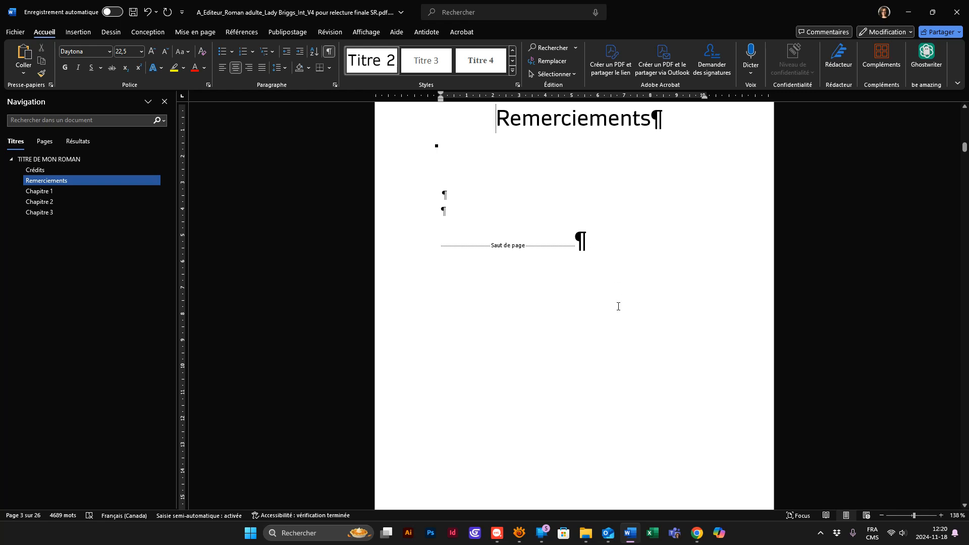
scroll(628, 348, "down", 15)
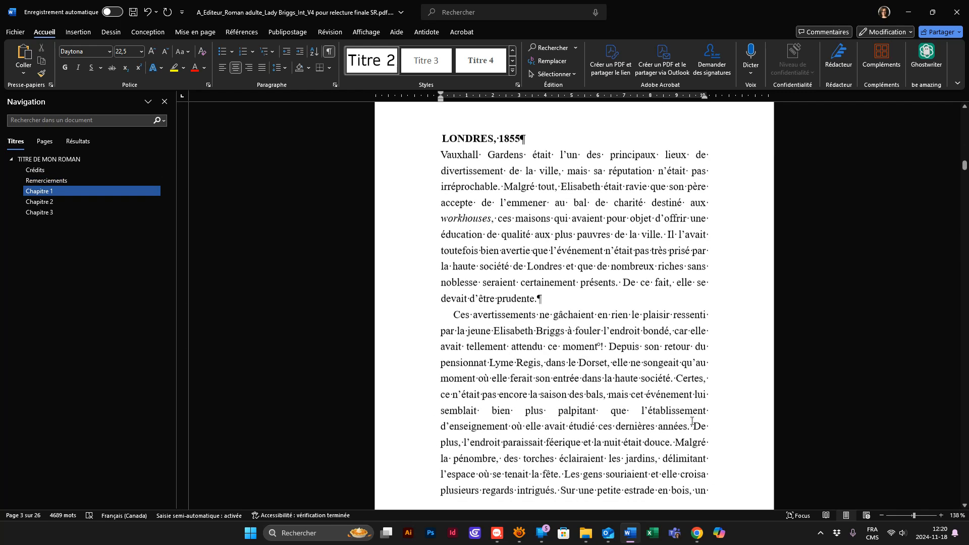
scroll(694, 419, "down", 1)
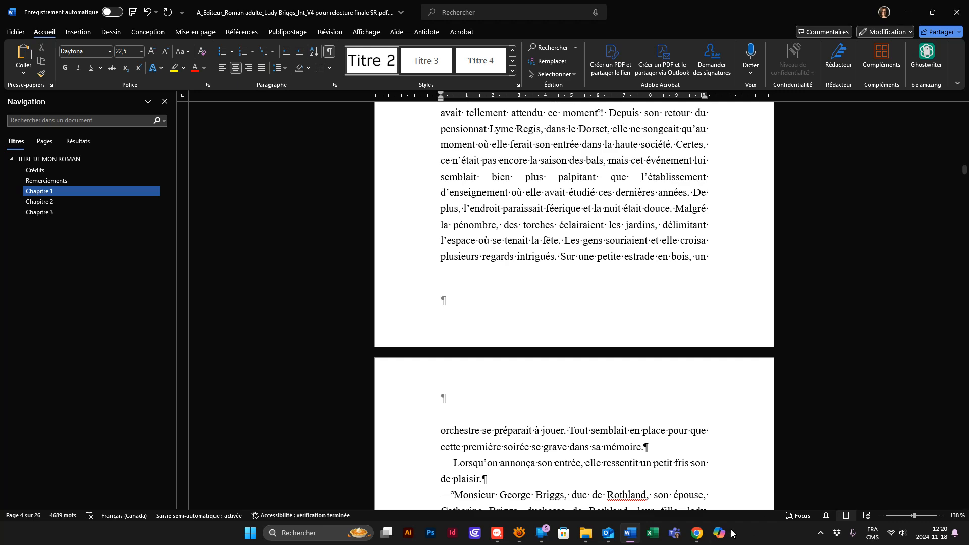
- Switch to Chrome and search the web for "paperback kindle interior template" in the empty tab
mouse_move(697, 533)
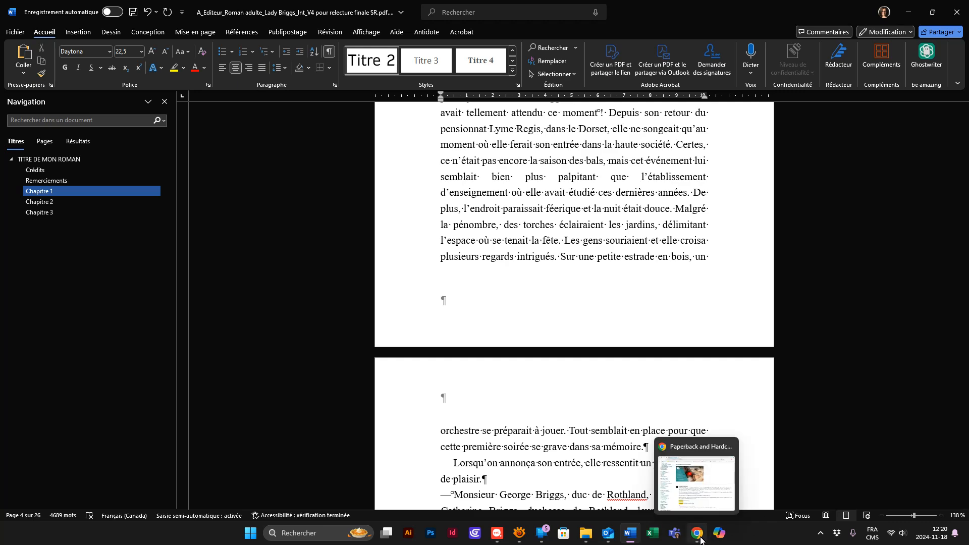
left_click(704, 494)
left_click(355, 22)
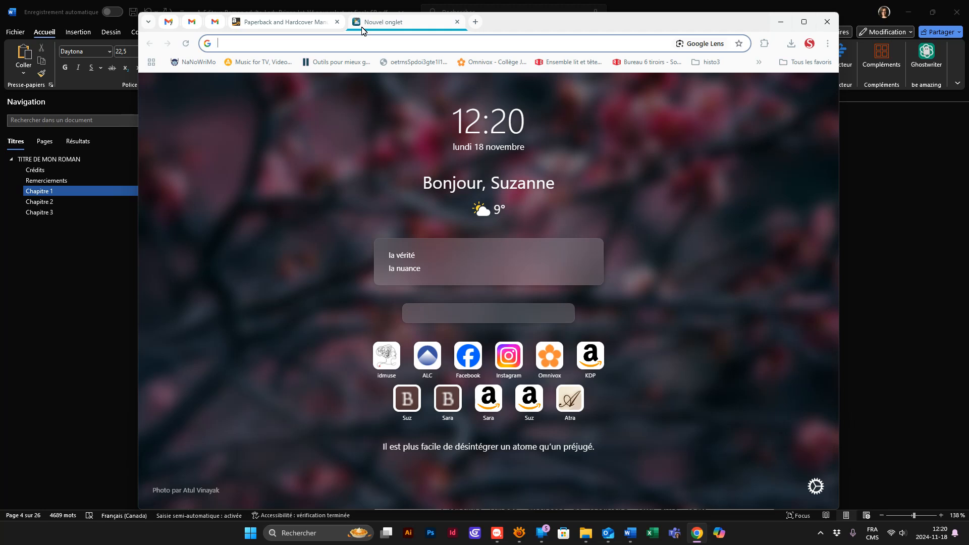
type("paperback kindle inter")
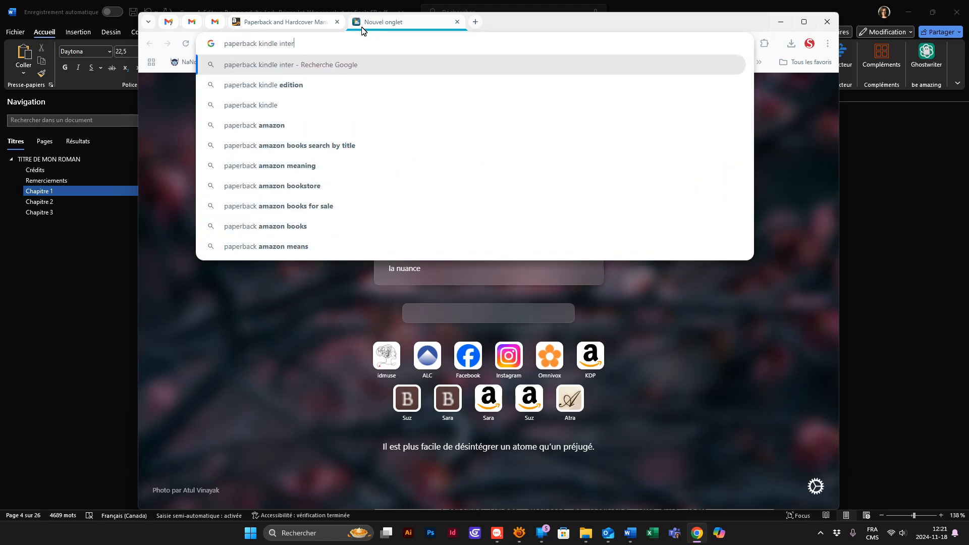
type("ior")
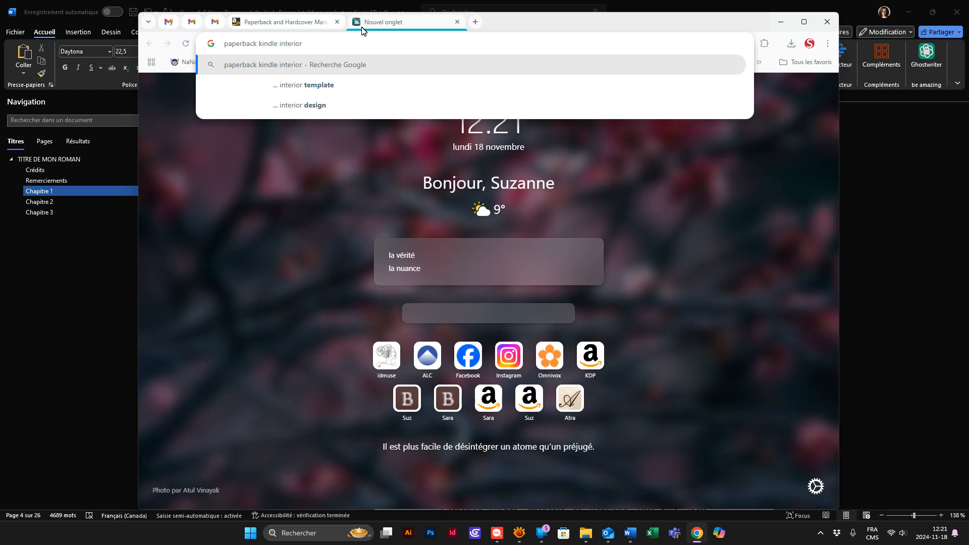
key("Down")
key("Return")
scroll(314, 421, "down", 1)
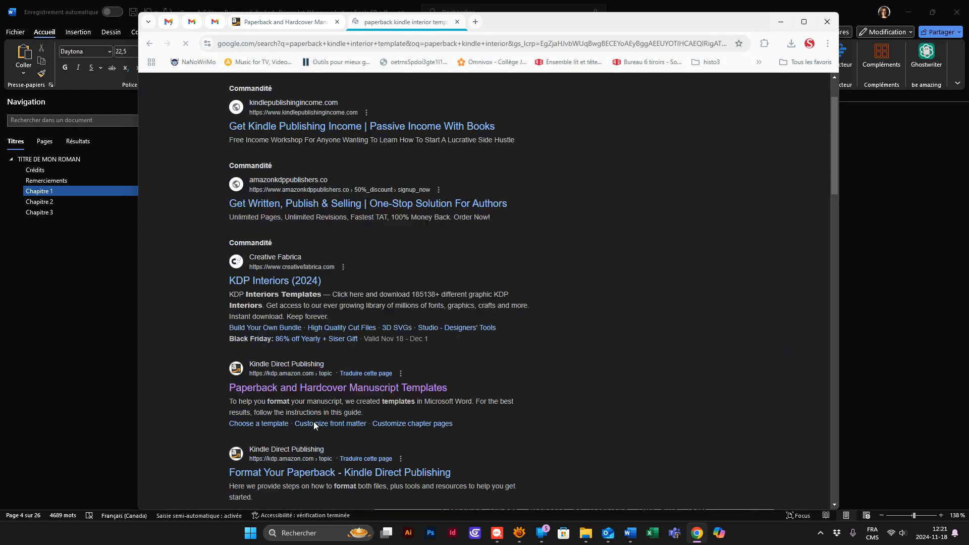
scroll(314, 422, "down", 1)
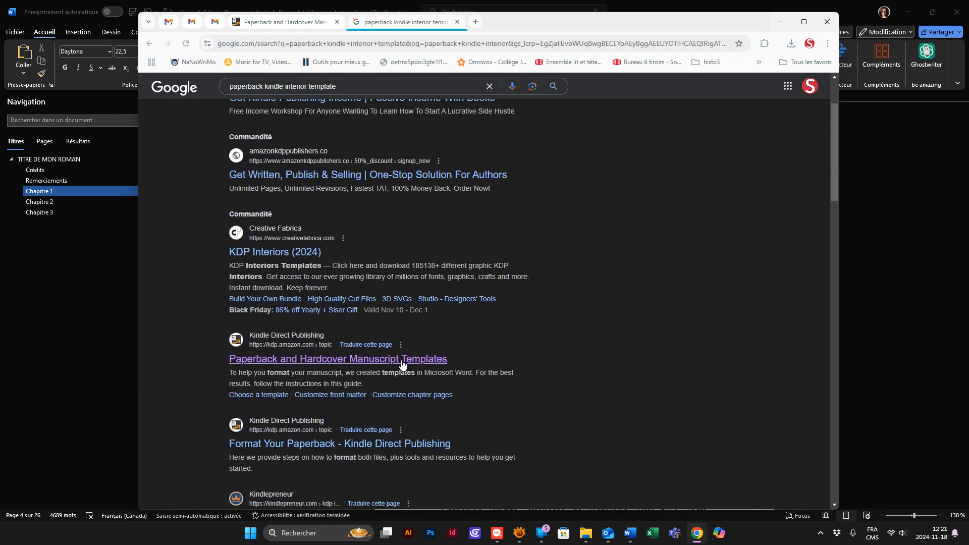
- Download the blank templates from the KDP Paperback and Hardcover Manuscript Templates page
left_click(285, 22)
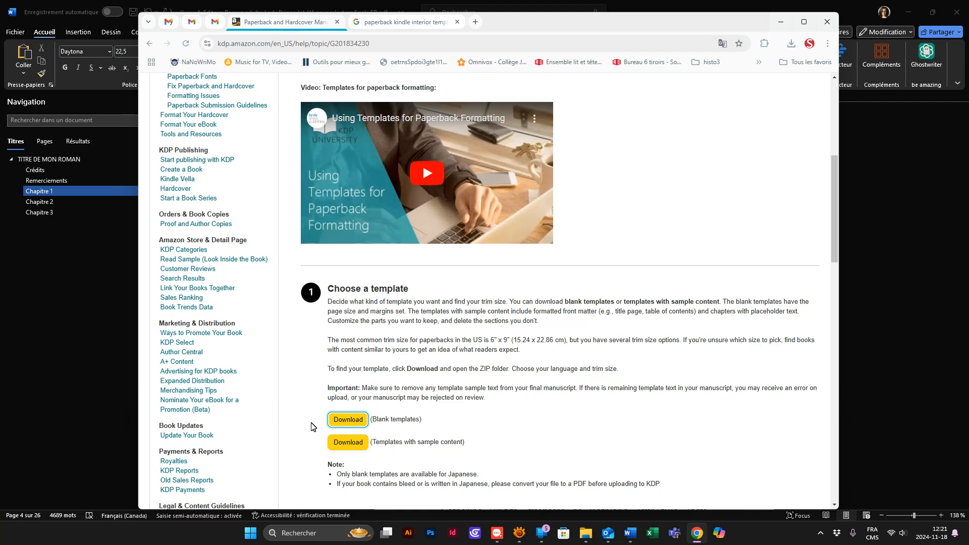
scroll(359, 438, "down", 3)
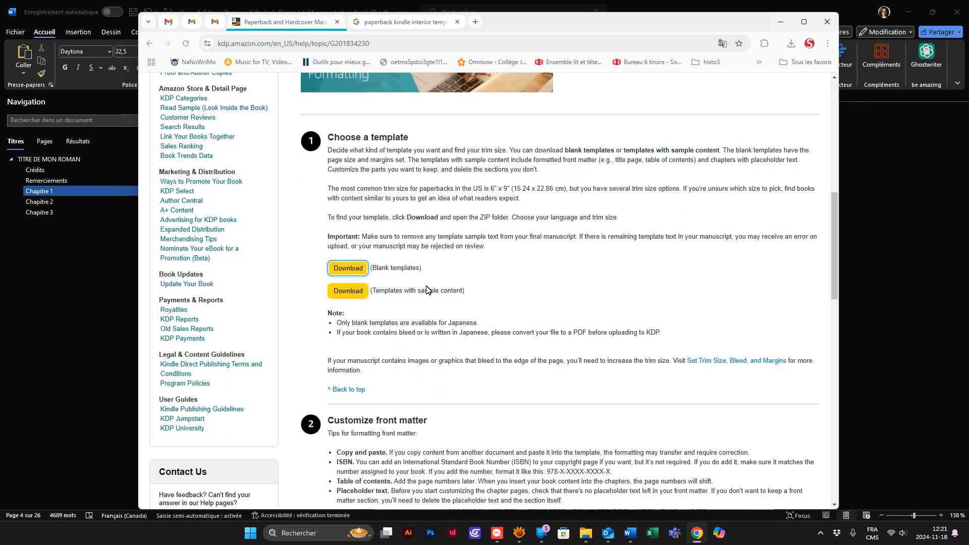
left_click(343, 274)
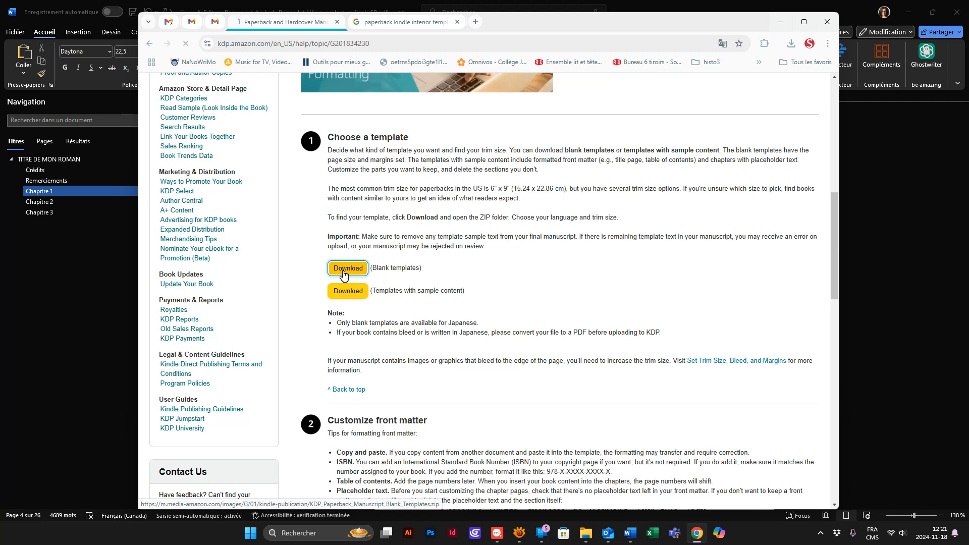
- Copy the French template 13,97 x 21,59 cm (5,5 x 8,5).docx from the downloaded blank-templates archive into the folder "du manuscrit au manuscrit"
left_click(791, 43)
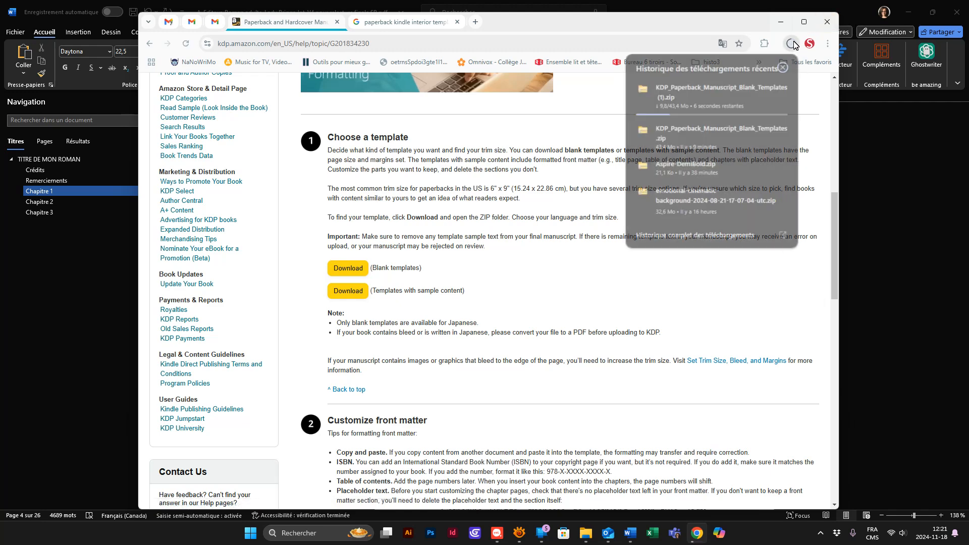
left_click(707, 124)
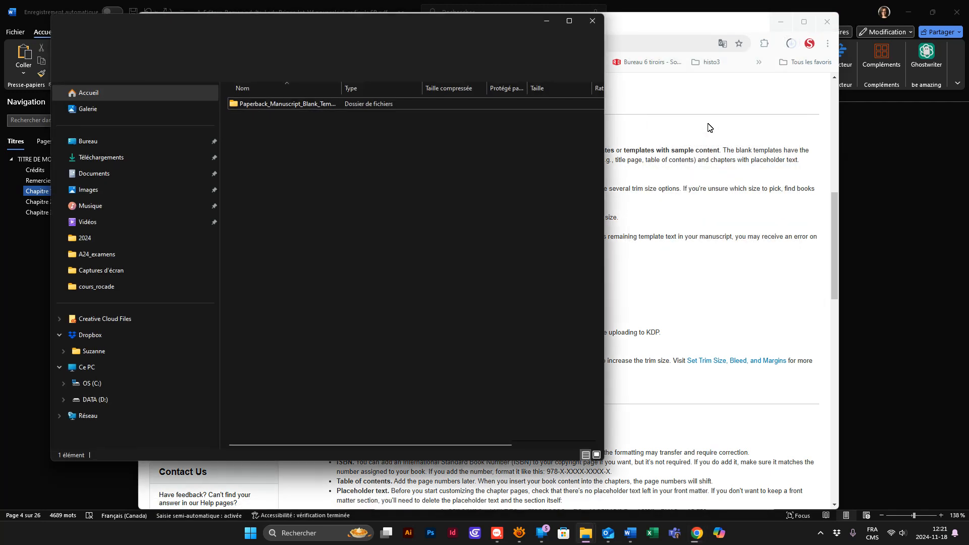
double_click(308, 105)
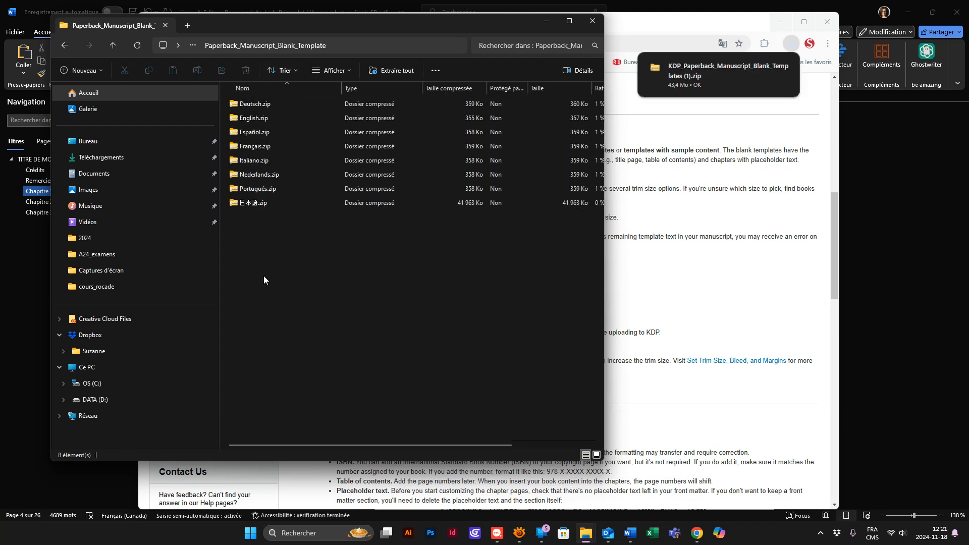
left_click(246, 146)
double_click(246, 146)
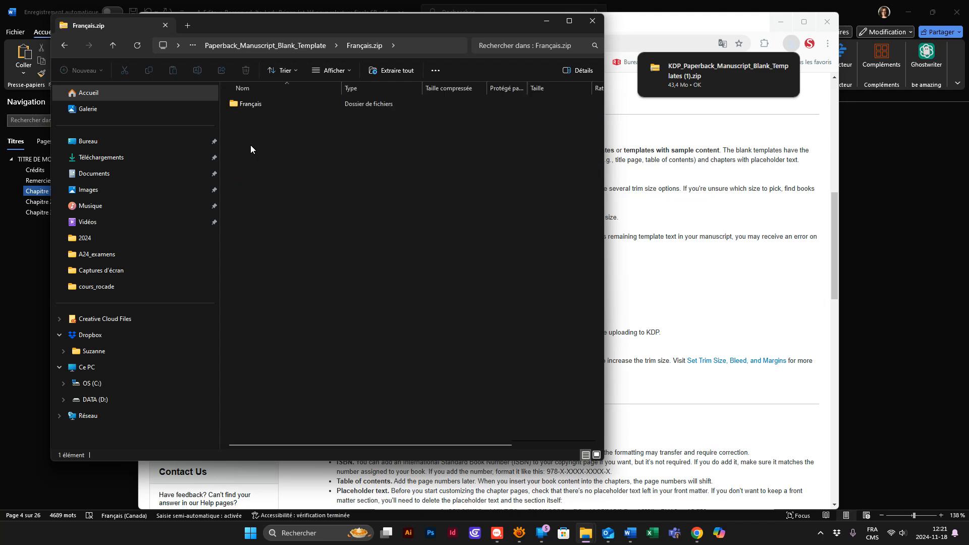
double_click(248, 104)
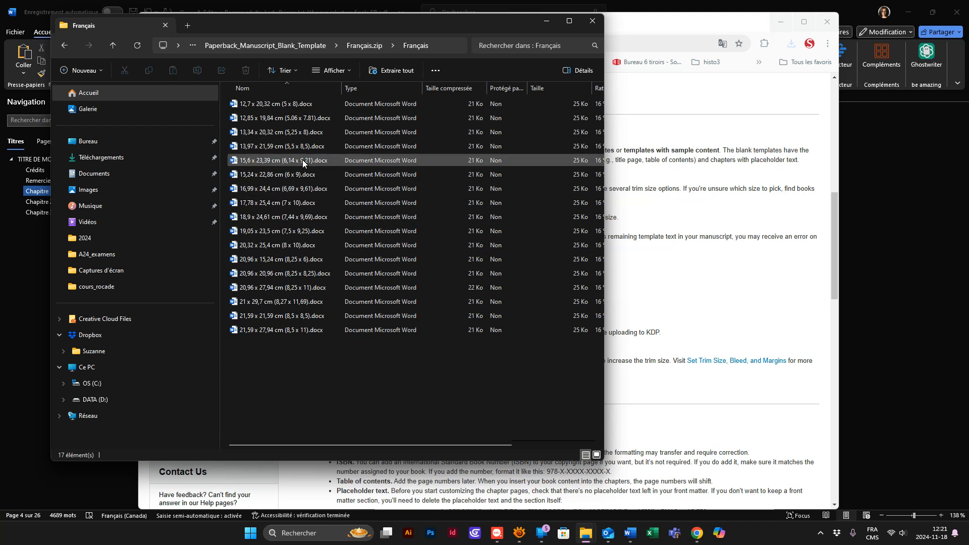
left_click_drag(280, 147, 401, 411)
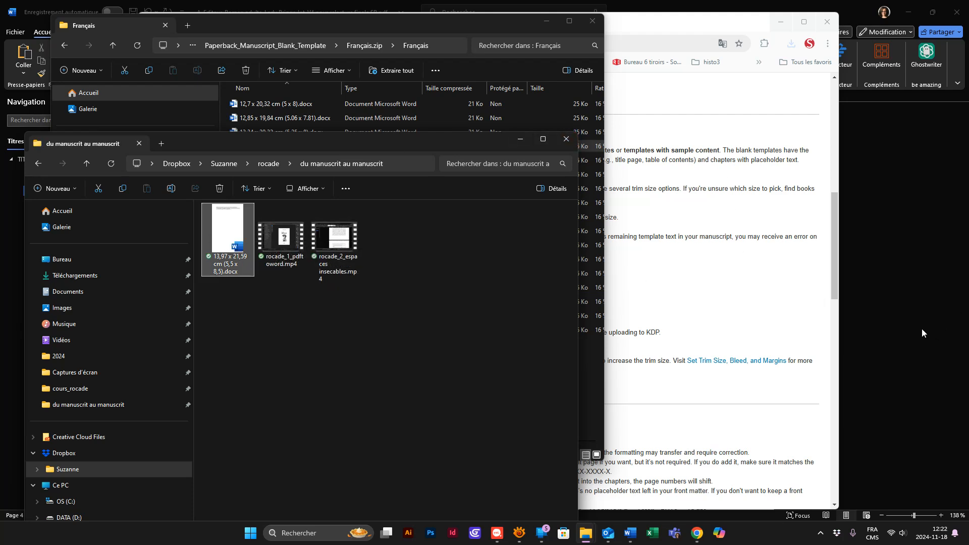
- Open the copied 13,97 x 21,59 cm (5,5 x 8,5) template for editing and dismiss the personal-information notice
double_click(224, 236)
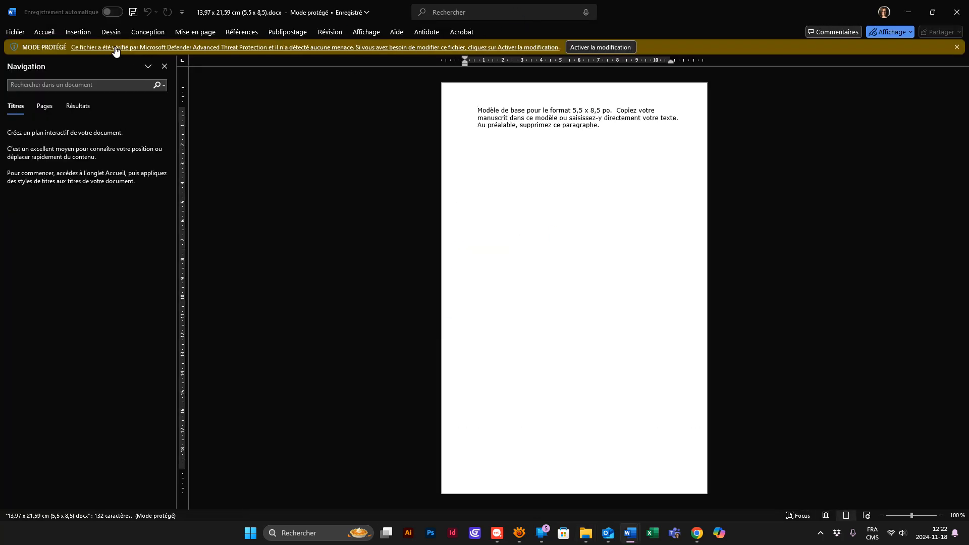
left_click(598, 47)
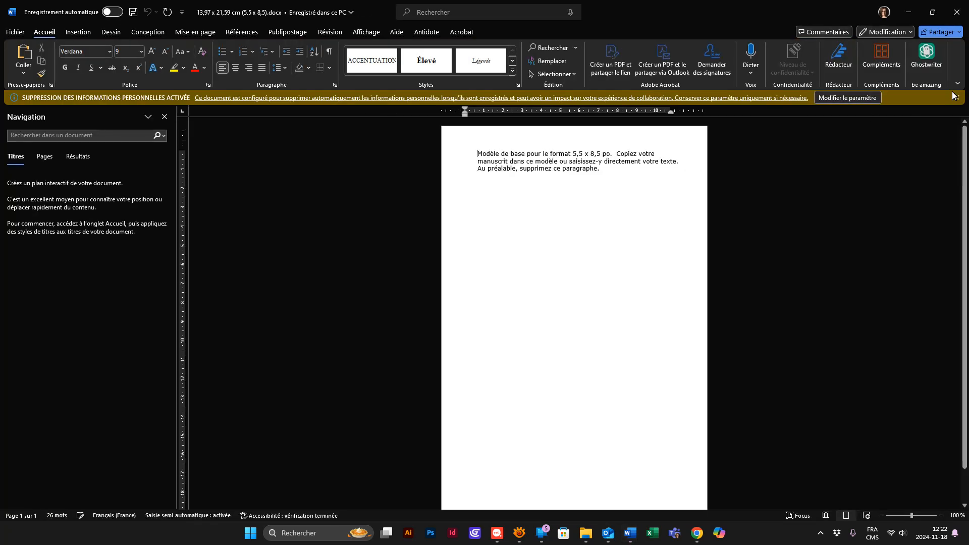
left_click(956, 98)
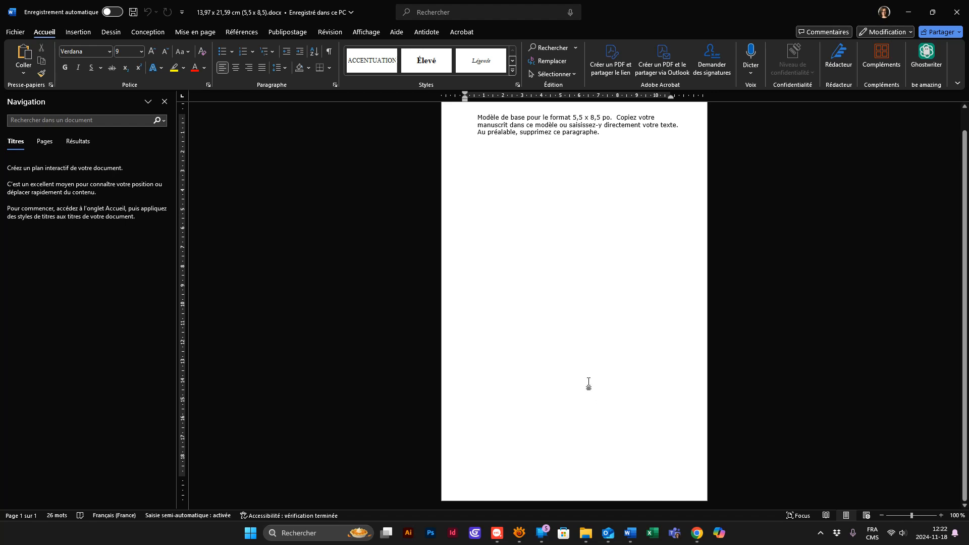
scroll(588, 382, "down", 1)
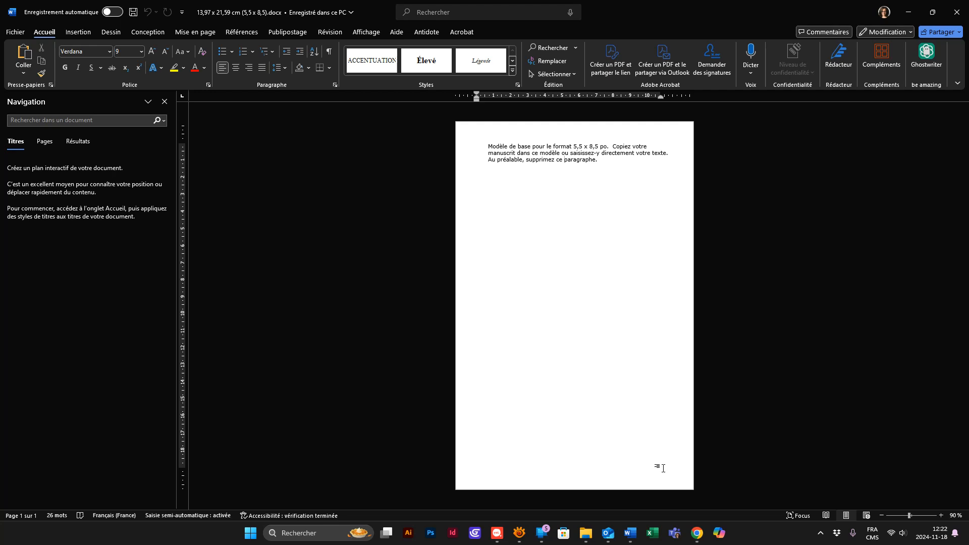
- Return to the novel manuscript and copy its entire text
mouse_move(630, 532)
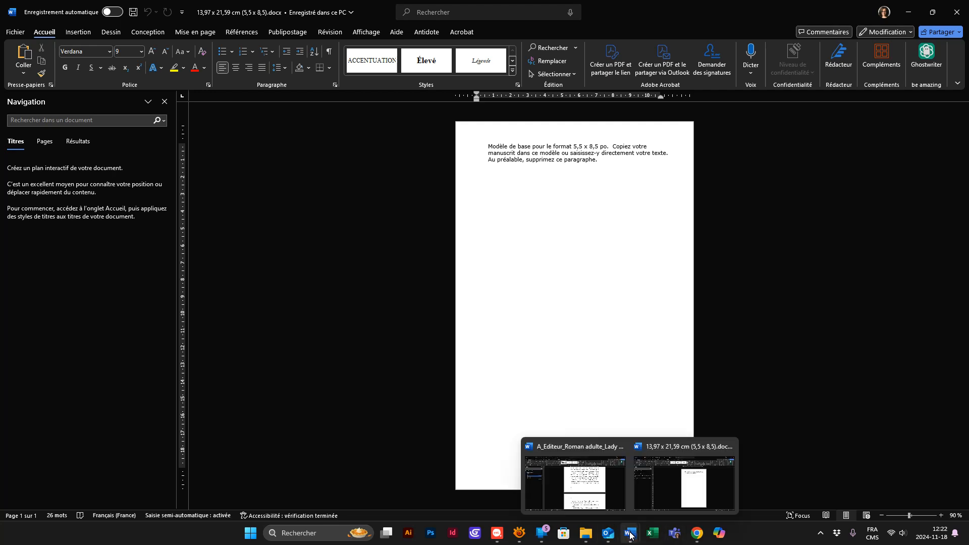
left_click(606, 487)
left_click(532, 275)
scroll(539, 281, "up", 15)
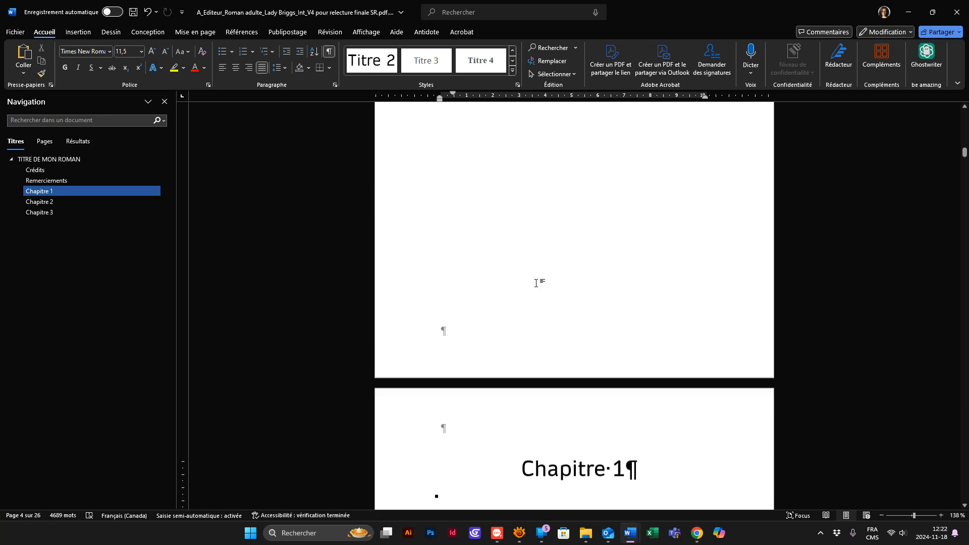
scroll(545, 303, "up", 20)
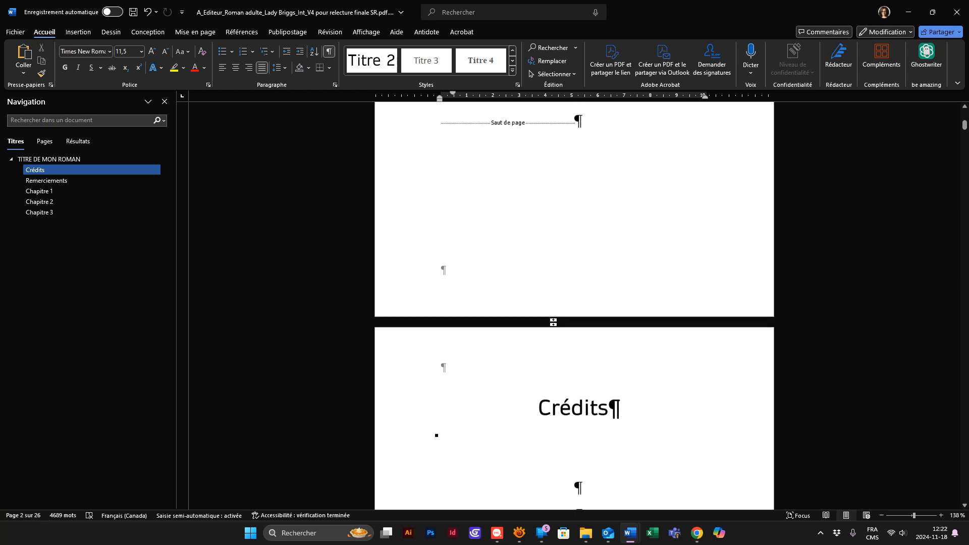
key("ctrl+a")
scroll(560, 325, "down", 13, "ctrl")
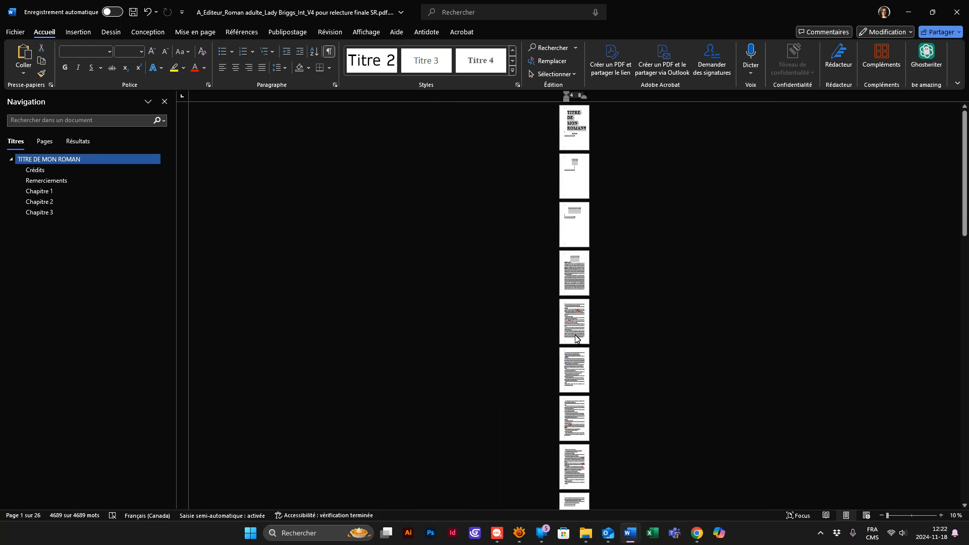
scroll(588, 424, "up", 4, "ctrl")
scroll(587, 424, "up", 10, "ctrl")
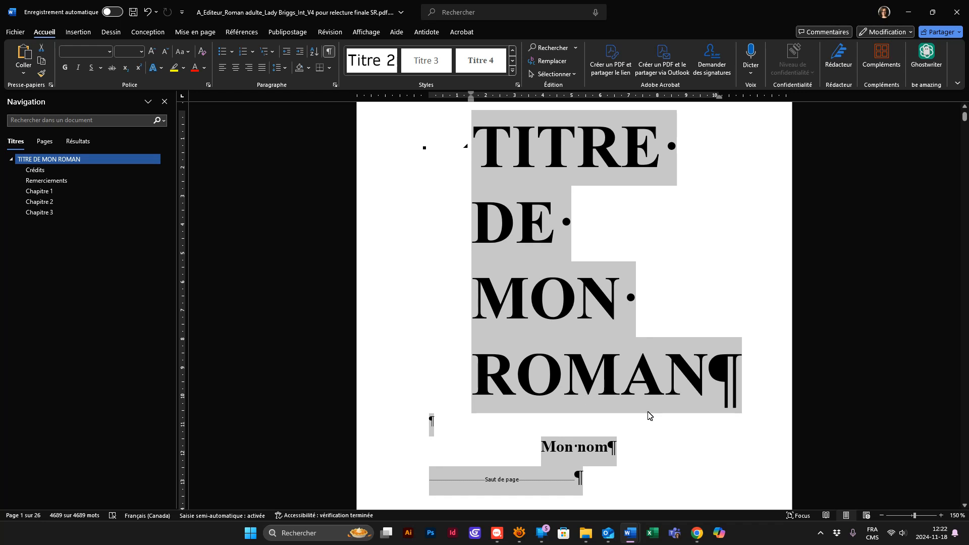
- Select the whole placeholder paragraph in the 13,97 x 21,59 cm (5,5 x 8,5) template
mouse_move(629, 535)
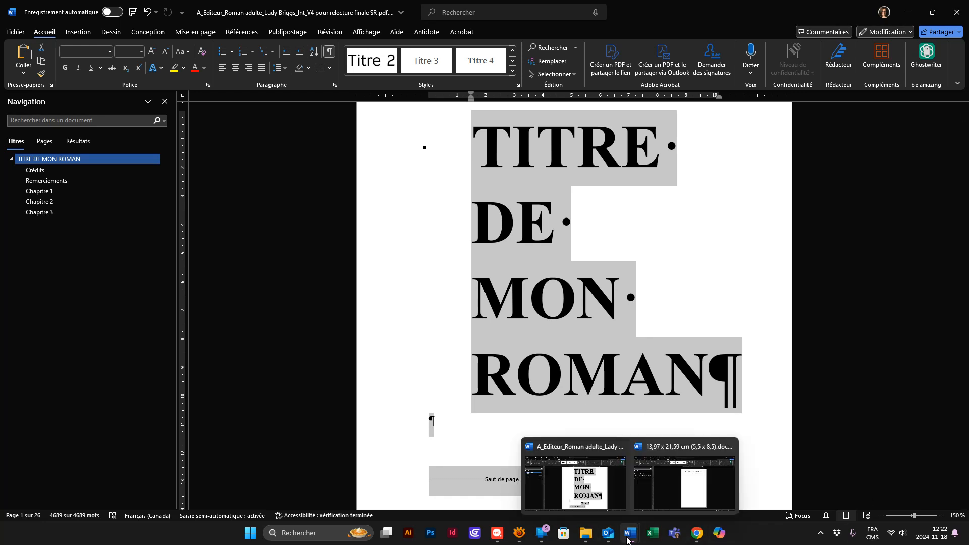
left_click(682, 477)
left_click_drag(599, 159, 479, 139)
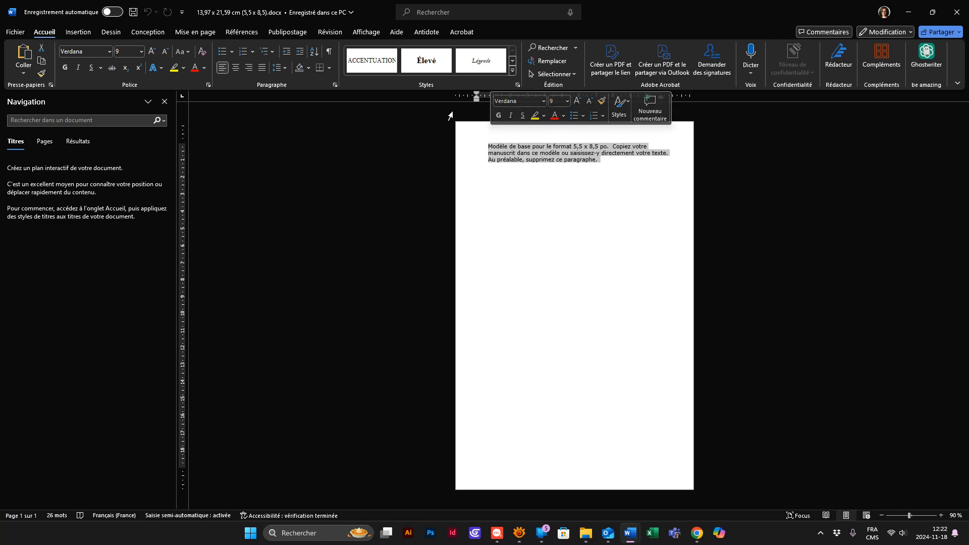
left_click(638, 172)
left_click_drag(635, 170, 452, 108)
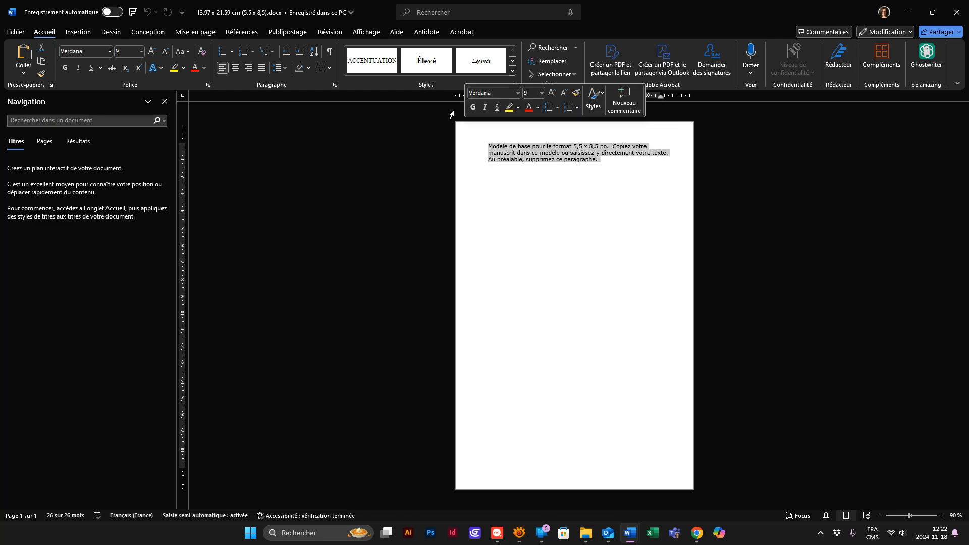
- Try pasting the manuscript over the placeholder paragraph with the default paste formatting, check the pages, and undo the paste
key("ctrl+v")
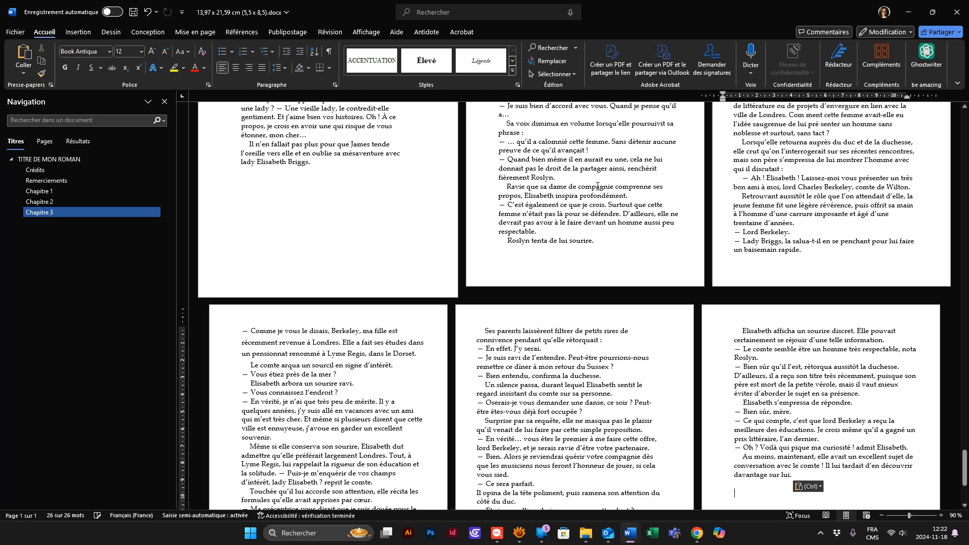
scroll(480, 185, "down", 6, "ctrl")
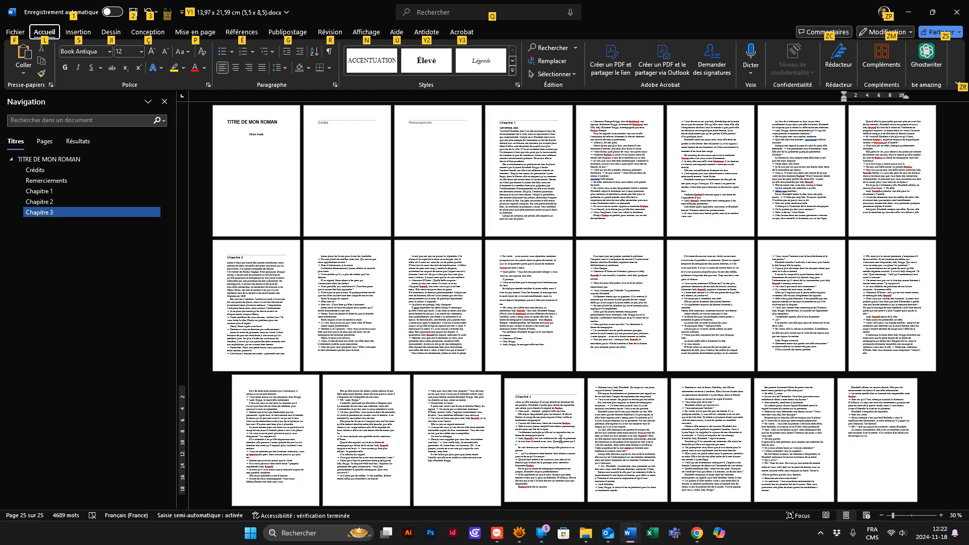
left_click(556, 417)
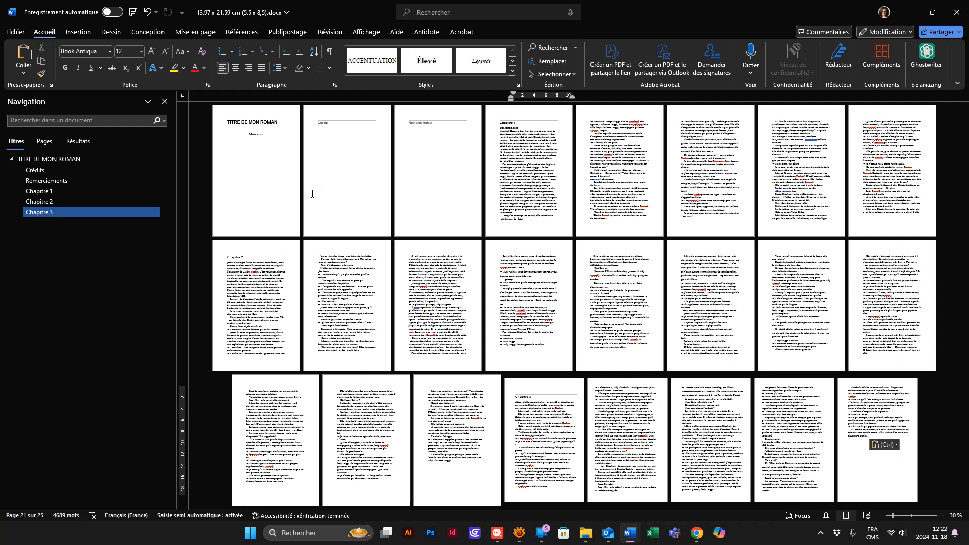
key("ctrl+z")
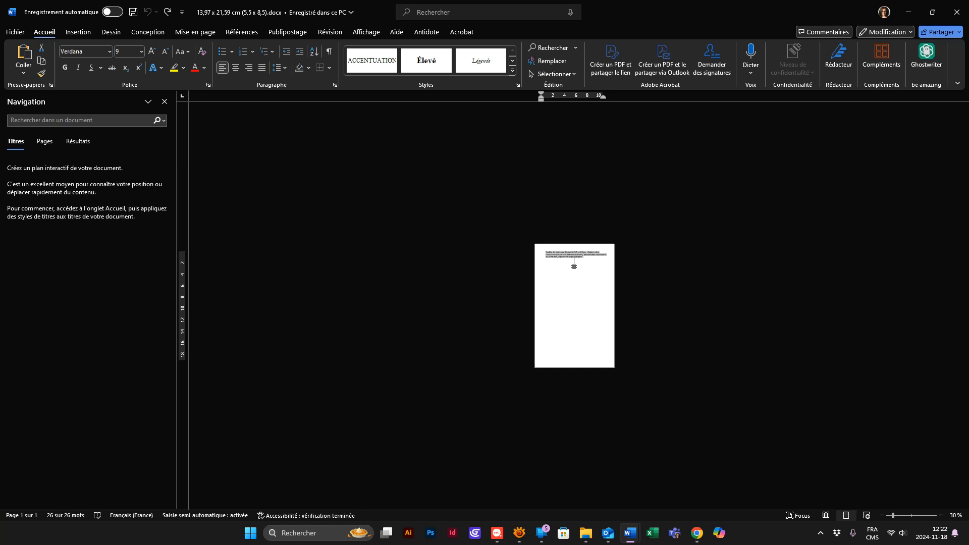
- Try pasting the manuscript over the placeholder paragraph with its source formatting kept, check the pages, and undo the paste
left_click(23, 73)
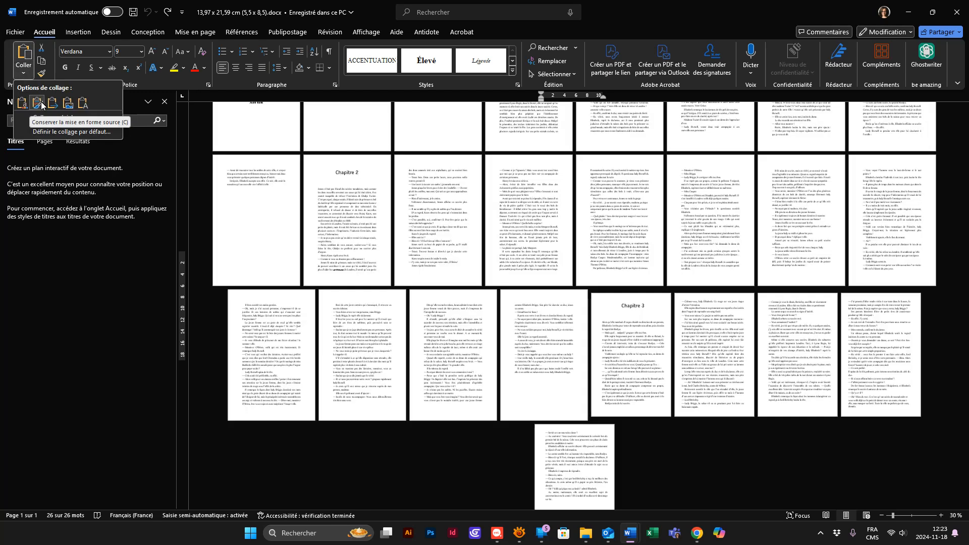
left_click(41, 104)
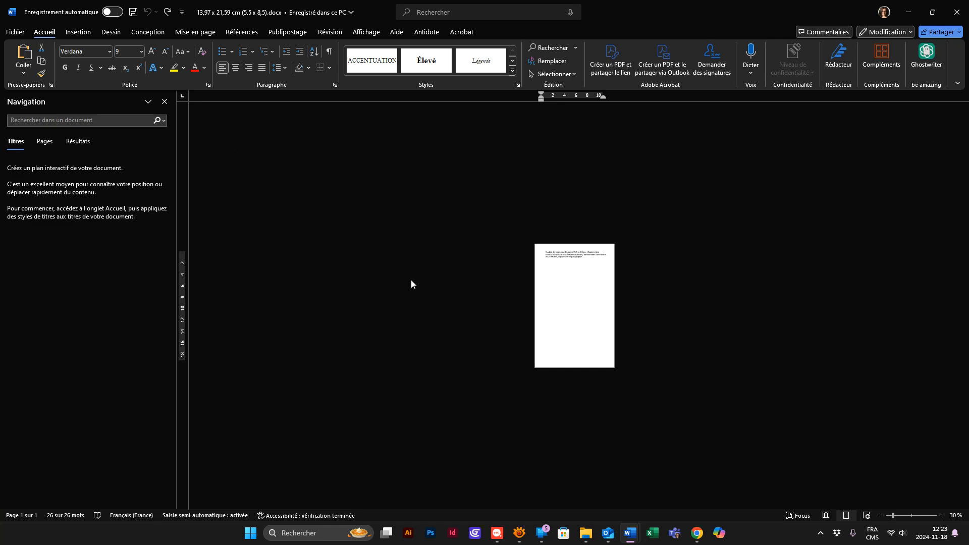
scroll(397, 288, "up", 3)
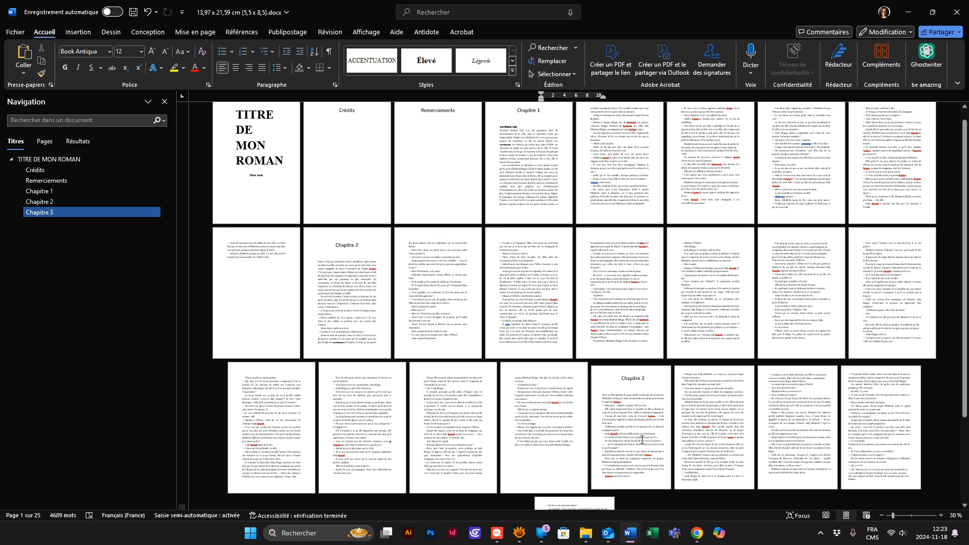
key("ctrl+a")
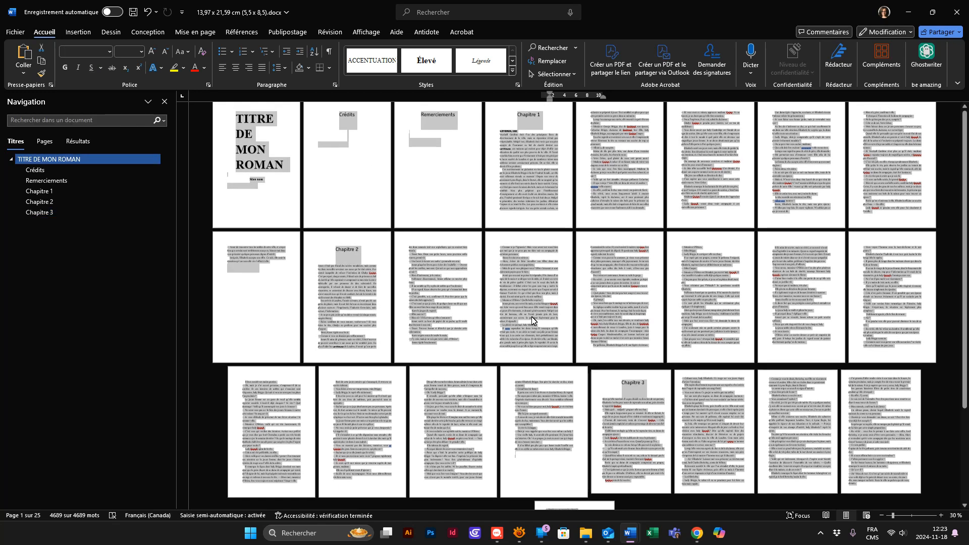
scroll(572, 305, "up", 1)
key("ctrl+z")
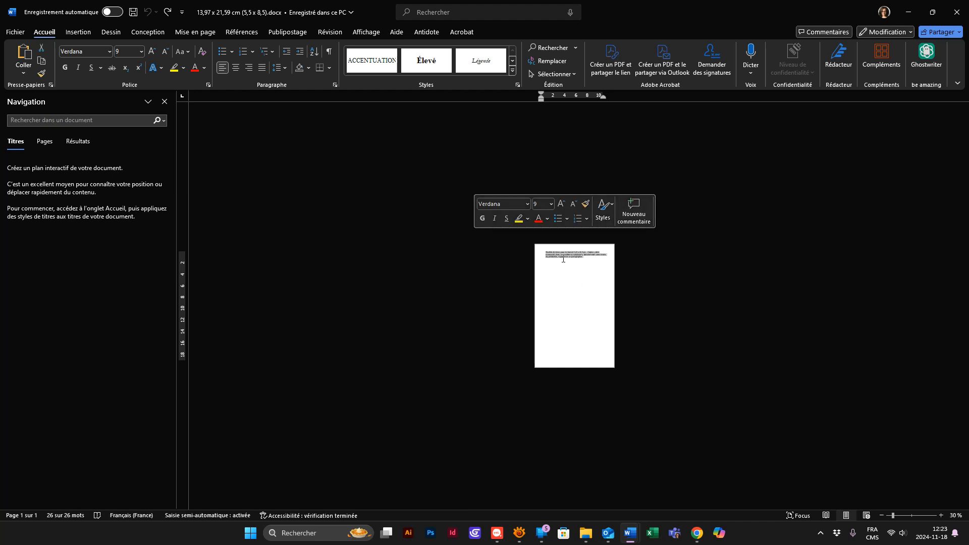
- Paste the manuscript over the placeholder paragraph using the destination styles, undoing and redoing the paste to compare the pages
left_click(26, 72)
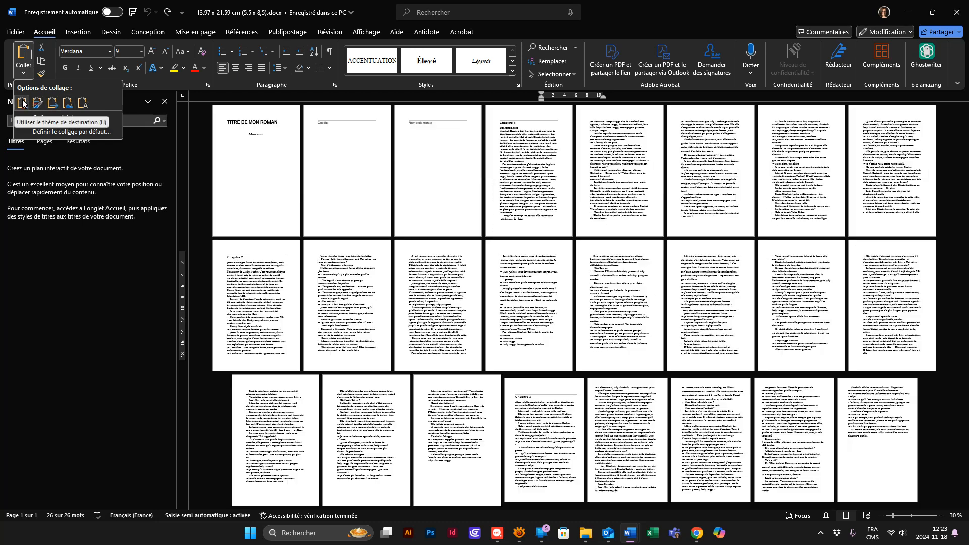
left_click(22, 103)
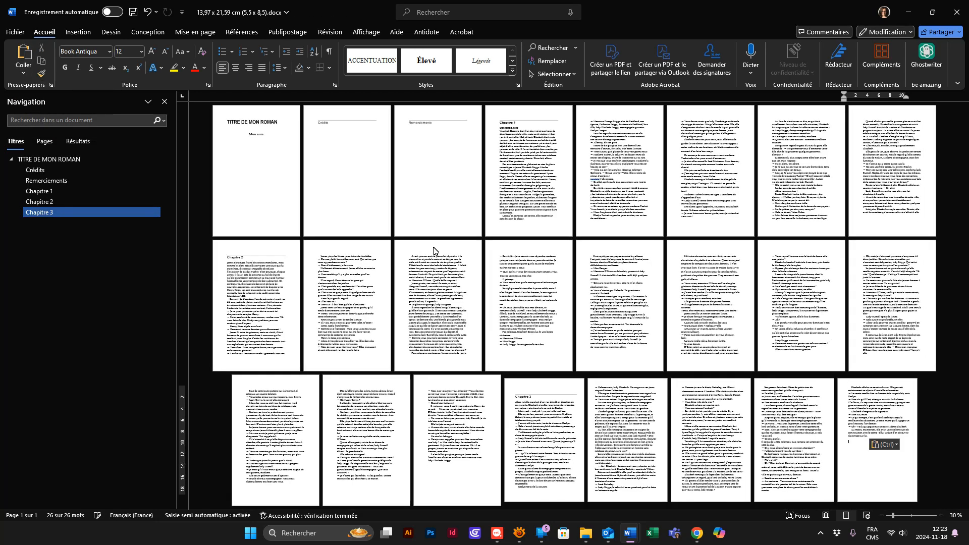
key("ctrl+z")
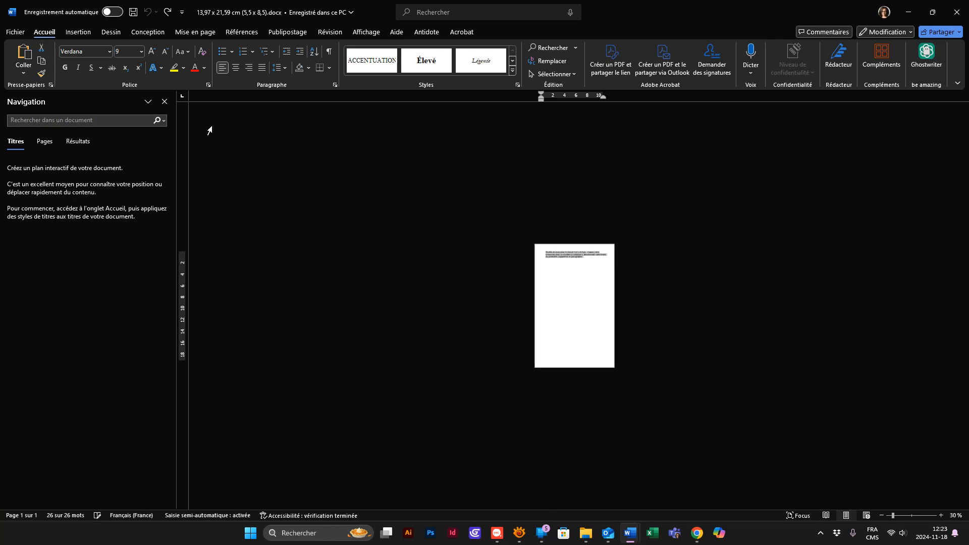
key("ctrl+y")
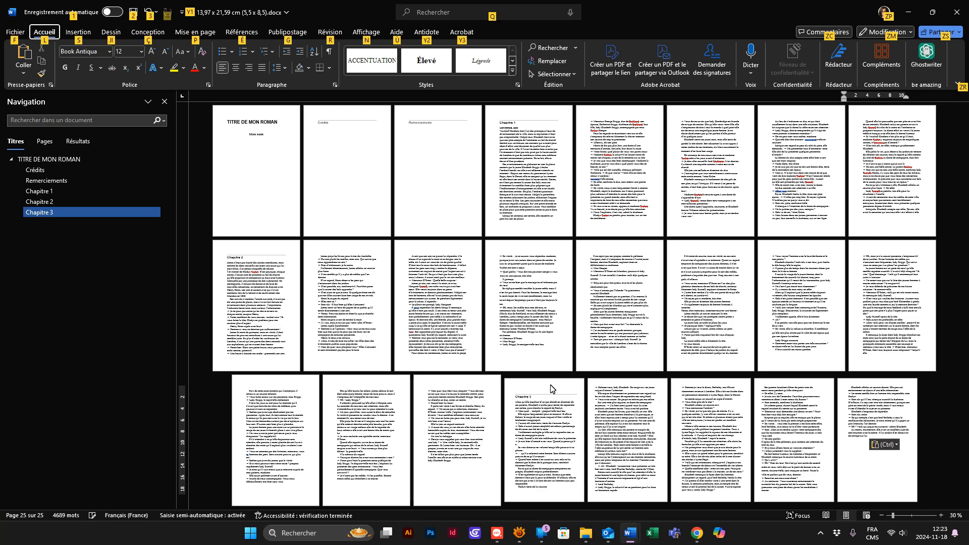
- Examine the fonts, line spacing and heading styles of the pasted body text, title page, Remerciements and Chapitre 1
scroll(550, 465, "up", 12)
scroll(550, 418, "down", 15)
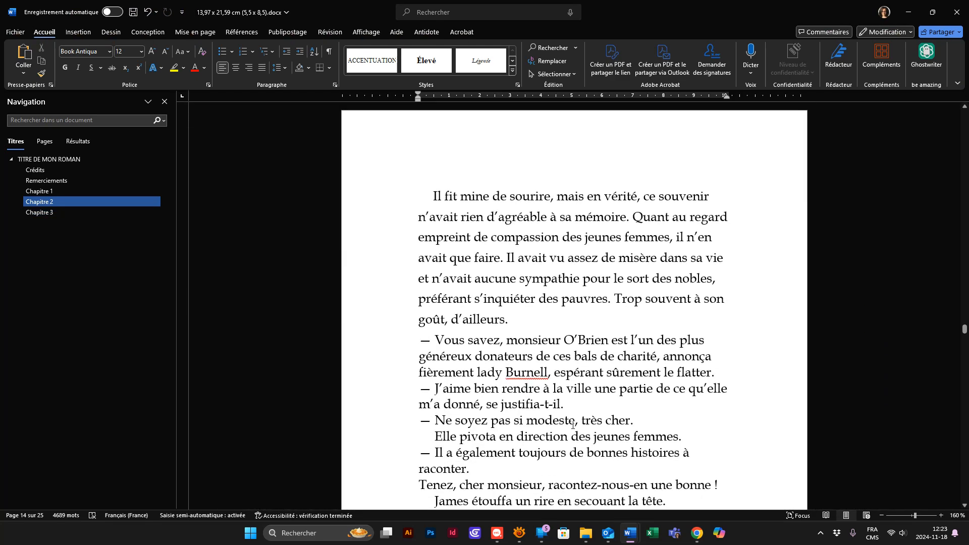
scroll(573, 424, "down", 15)
scroll(588, 438, "down", 12)
key("ctrl+v")
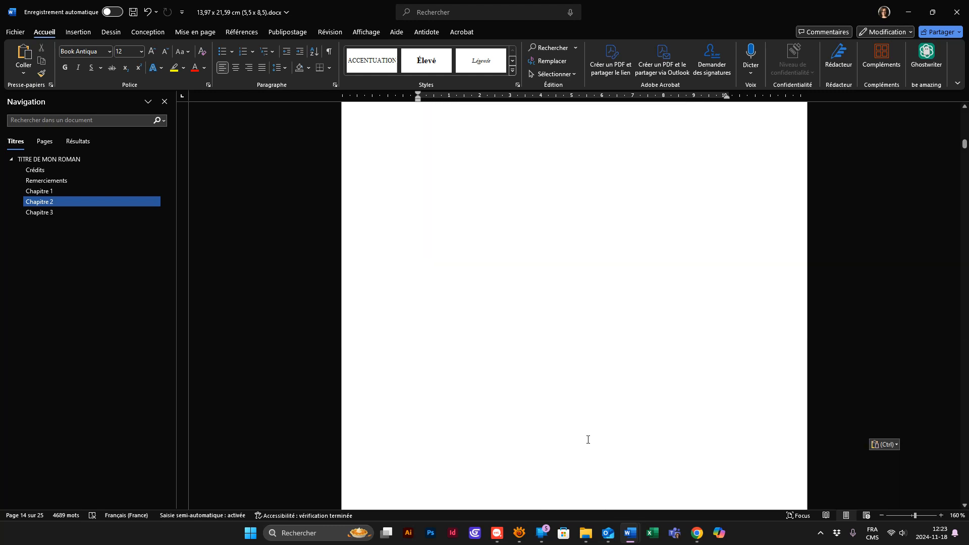
key("ctrl+Home")
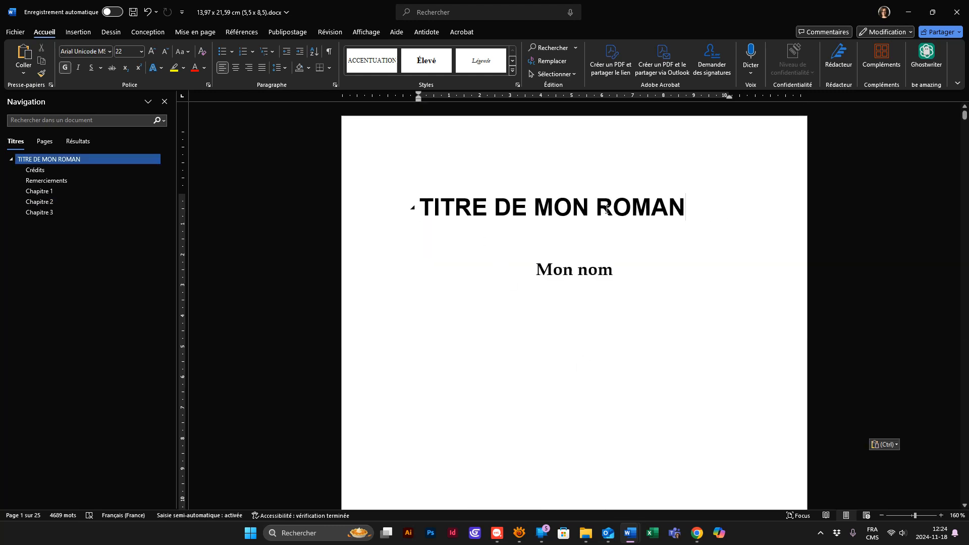
triple_click(672, 211)
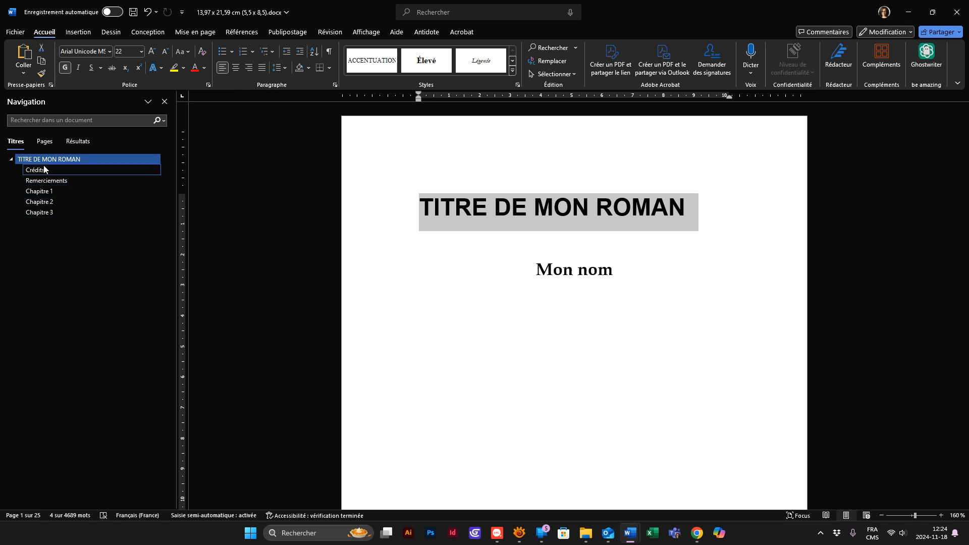
left_click(636, 312)
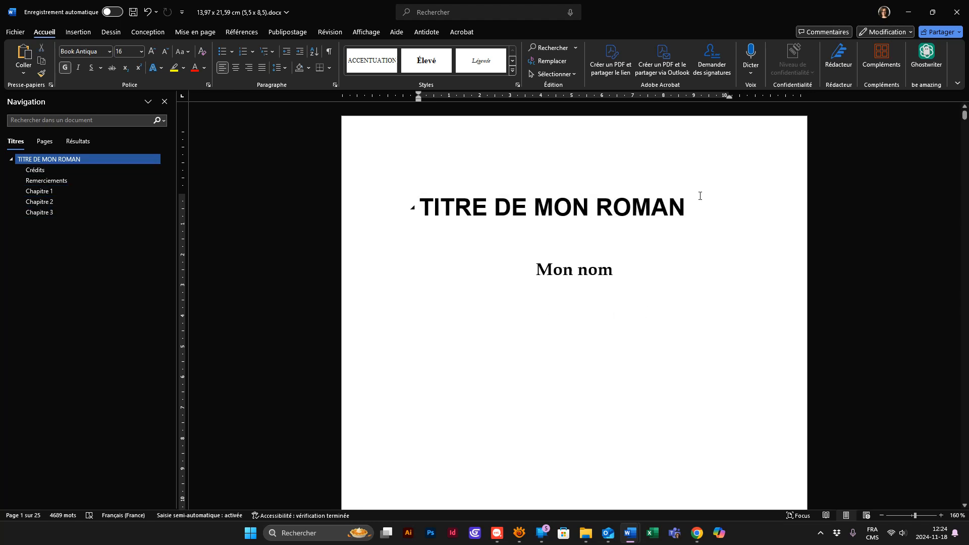
scroll(671, 346, "down", 10)
scroll(690, 379, "down", 10)
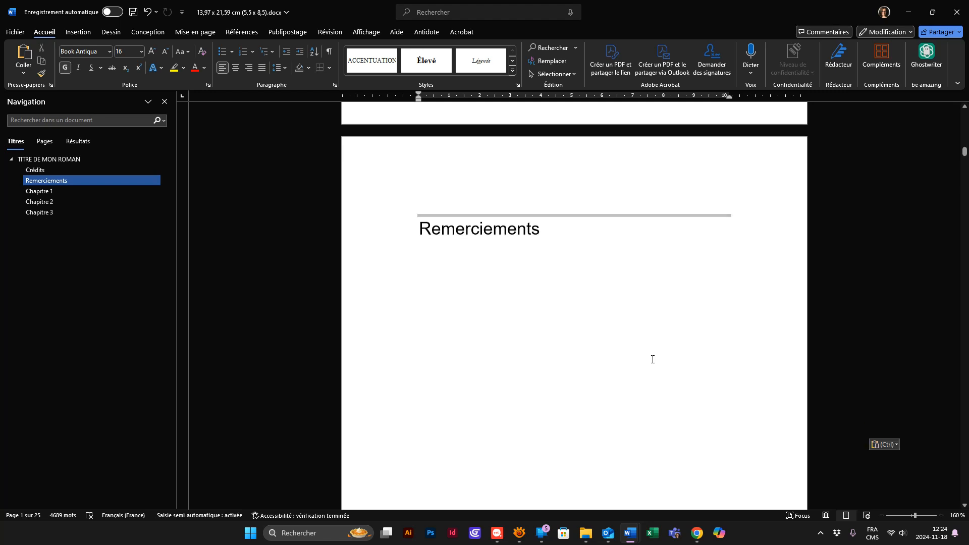
scroll(652, 359, "down", 15)
scroll(483, 278, "up", 4)
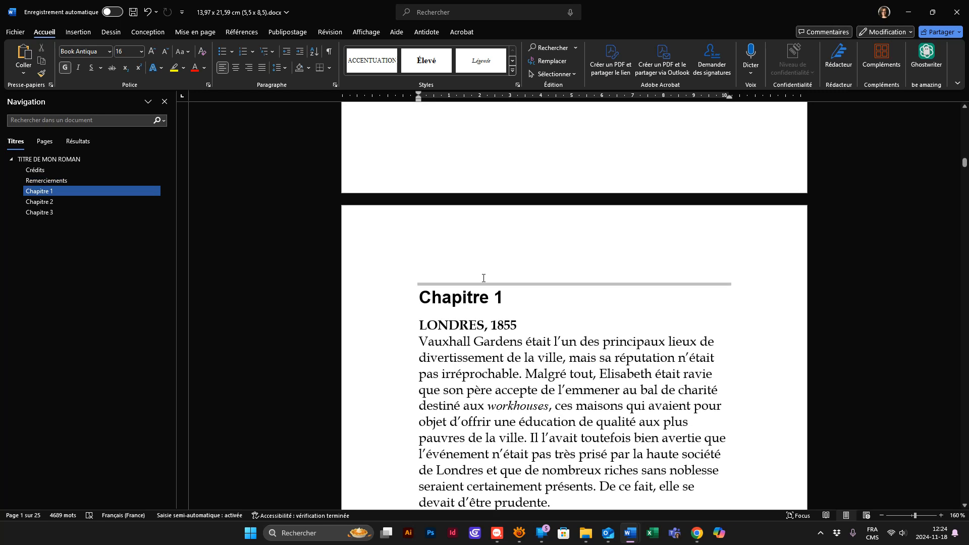
left_click(508, 294)
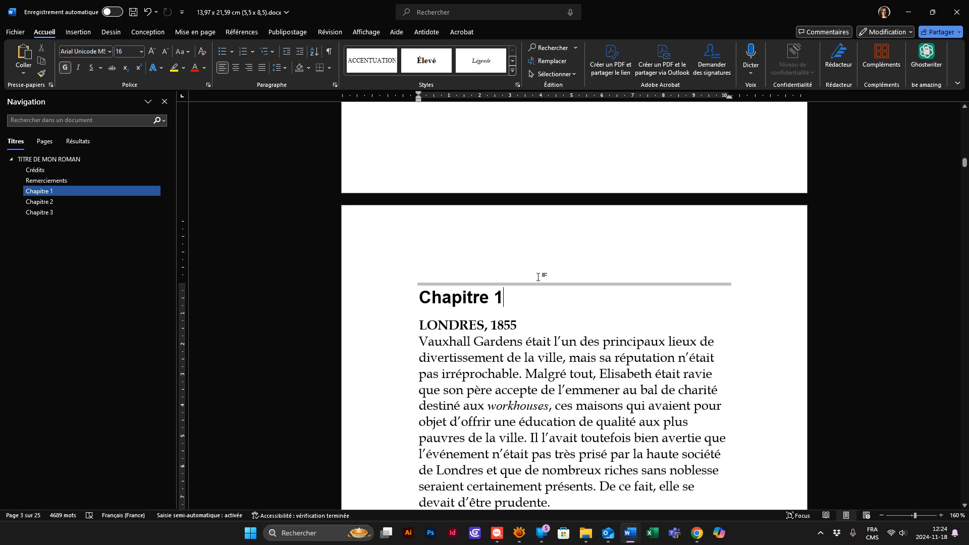
left_click(512, 71)
- Delete the entire content of the 13,97 x 21,59 cm (5,5 x 8,5) template
left_click(592, 421)
key("ctrl+a")
key("Delete")
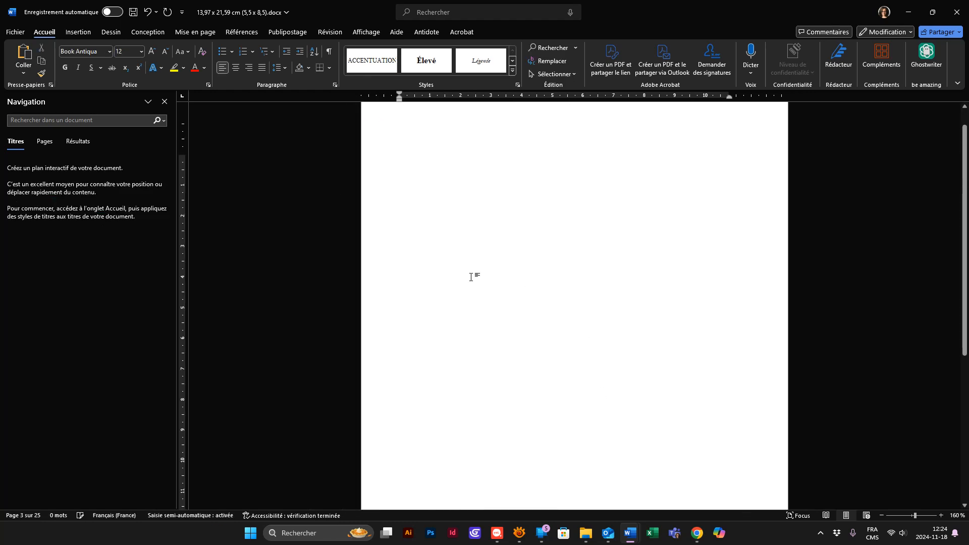
- Try pasting the manuscript into the emptied template with the default formatting, check the first pages, then undo and clear the document
key("ctrl+v")
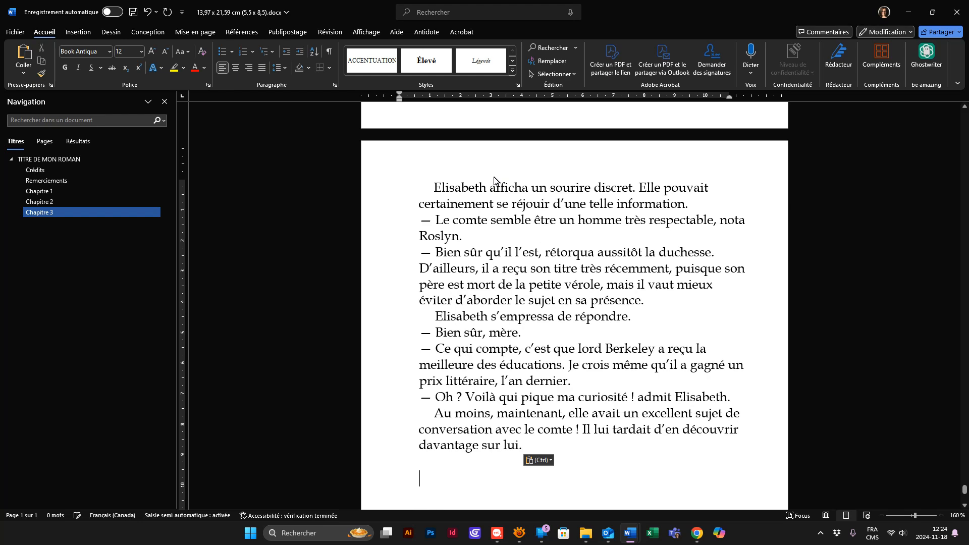
key("ctrl+Home")
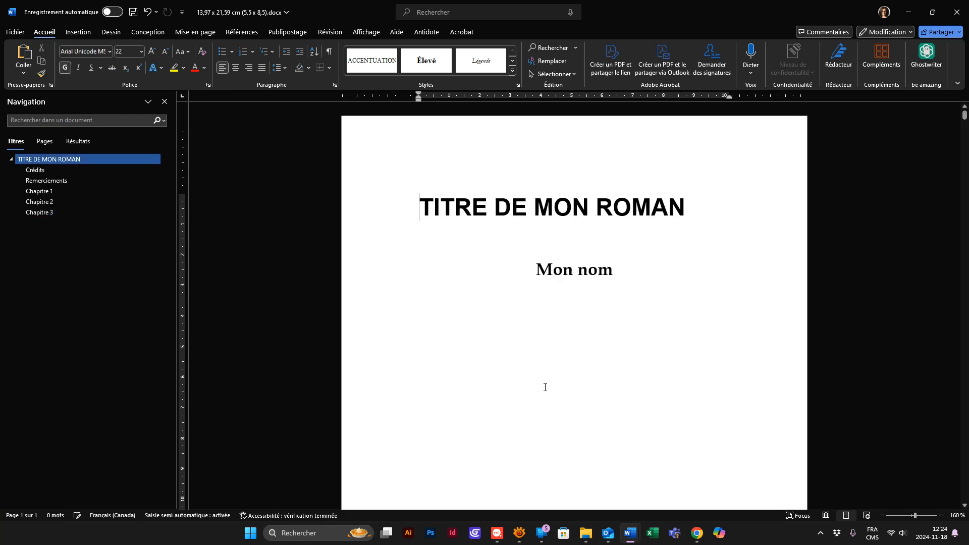
scroll(577, 338, "down", 5)
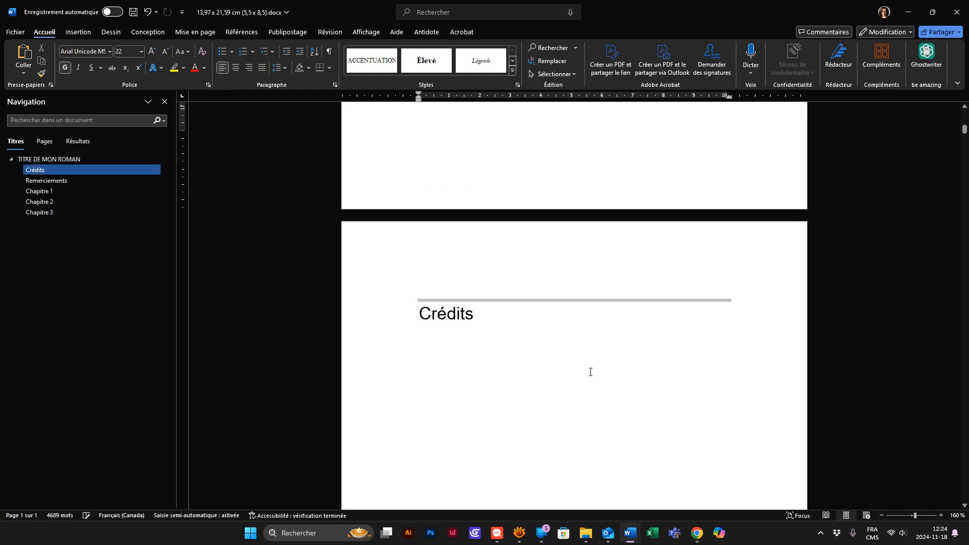
key("ctrl+z")
scroll(558, 227, "up", 2)
key("ctrl+a")
key("Delete")
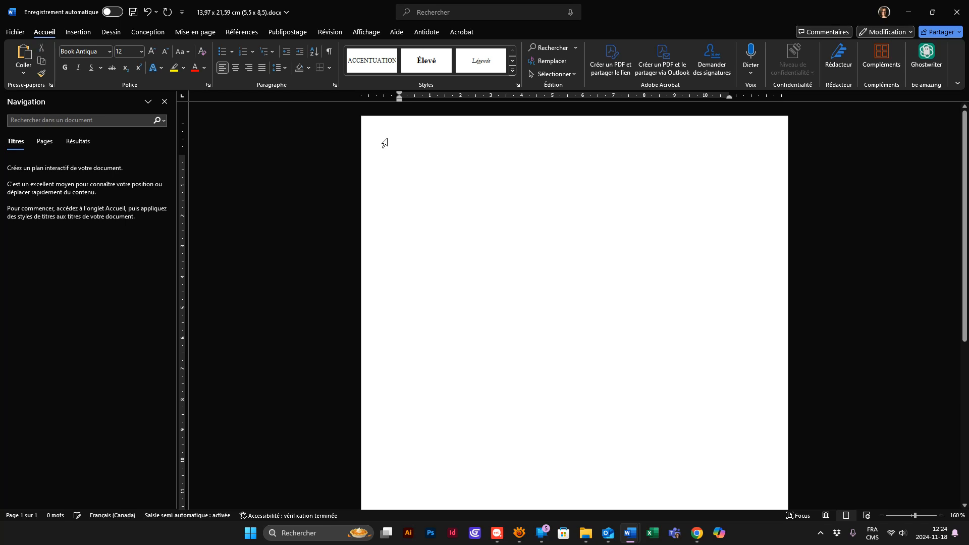
- Set the font to Garamond in the blank template, paste the manuscript keeping its source formatting, and review the pages
left_click(110, 51)
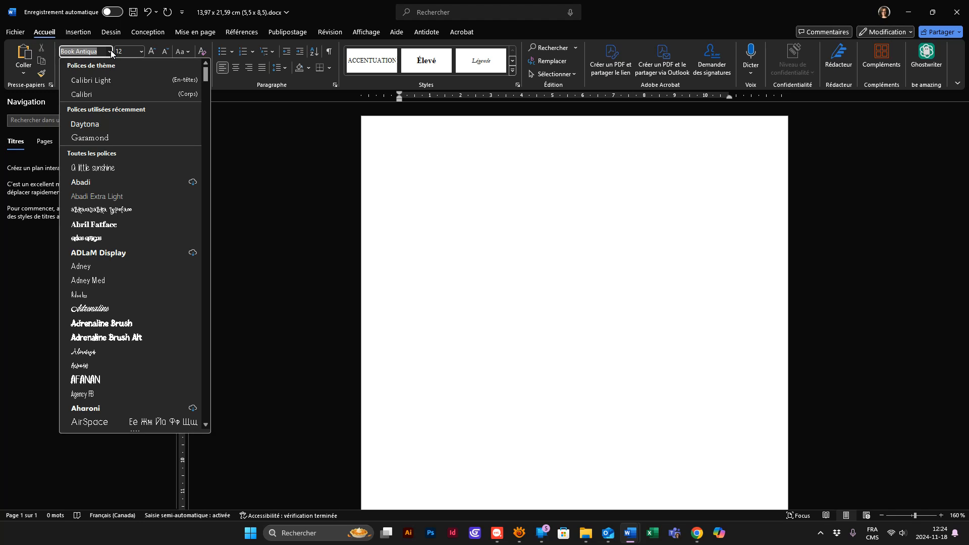
left_click(113, 138)
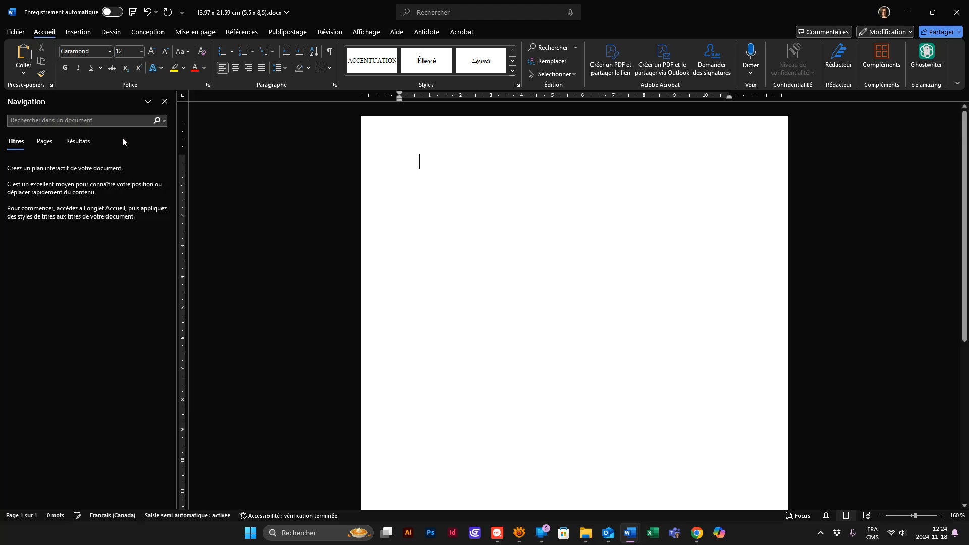
left_click(24, 72)
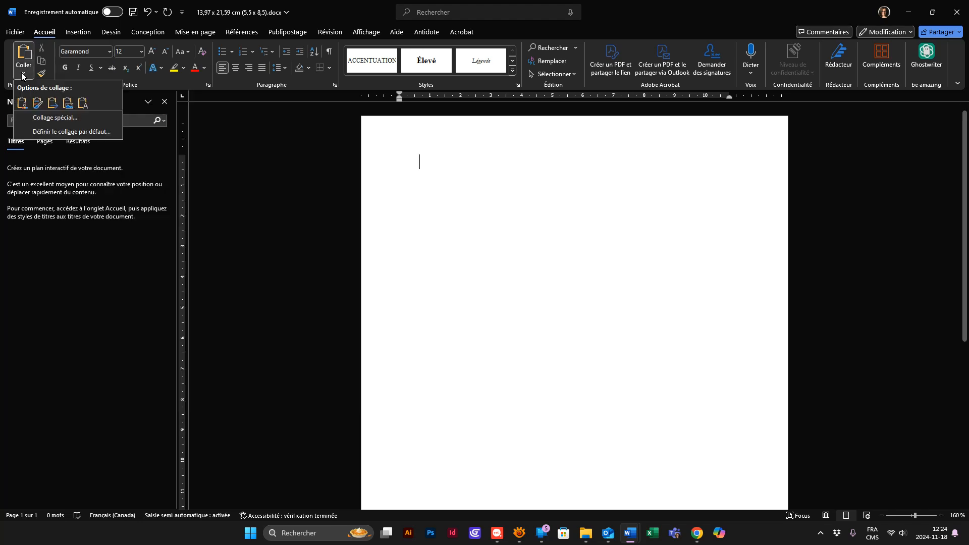
left_click(37, 104)
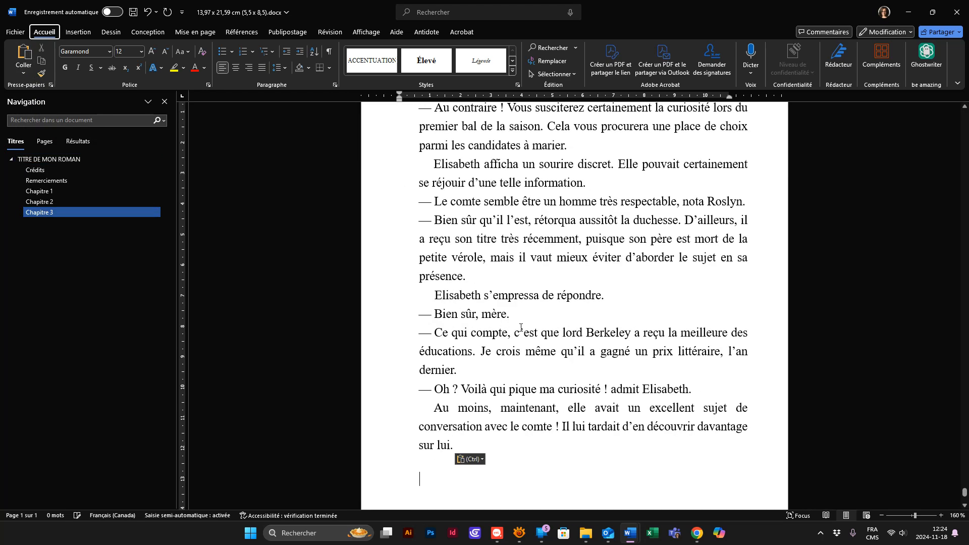
scroll(601, 335, "down", 15, "ctrl")
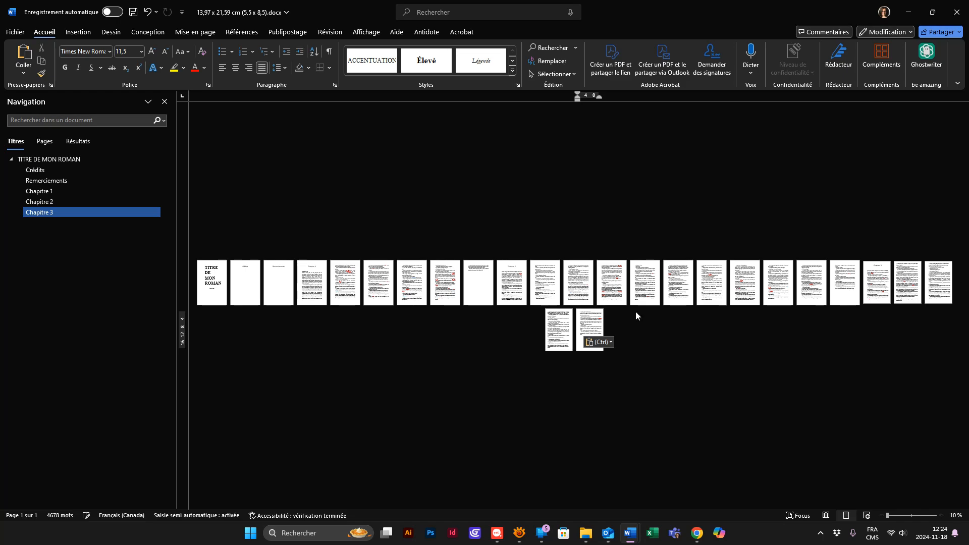
scroll(380, 336, "up", 4, "ctrl")
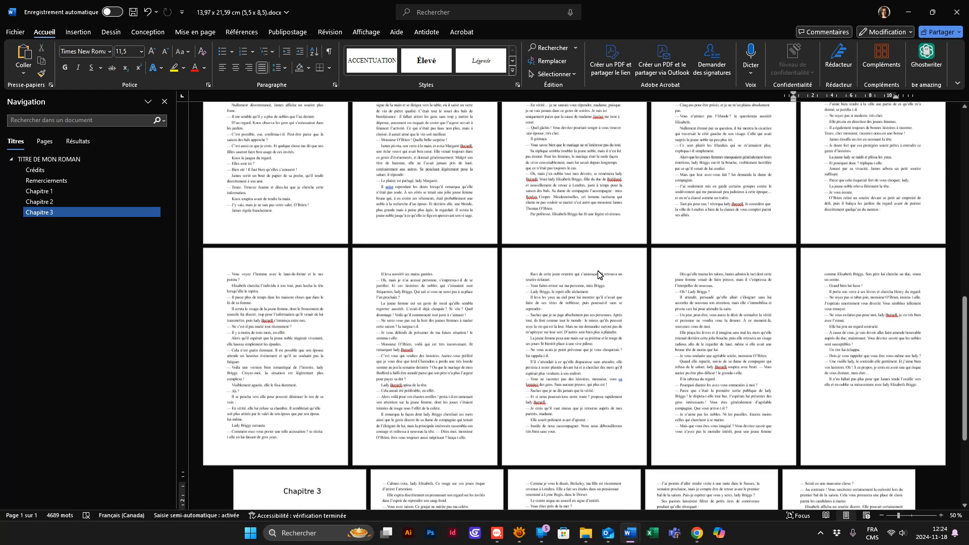
scroll(598, 272, "up", 10)
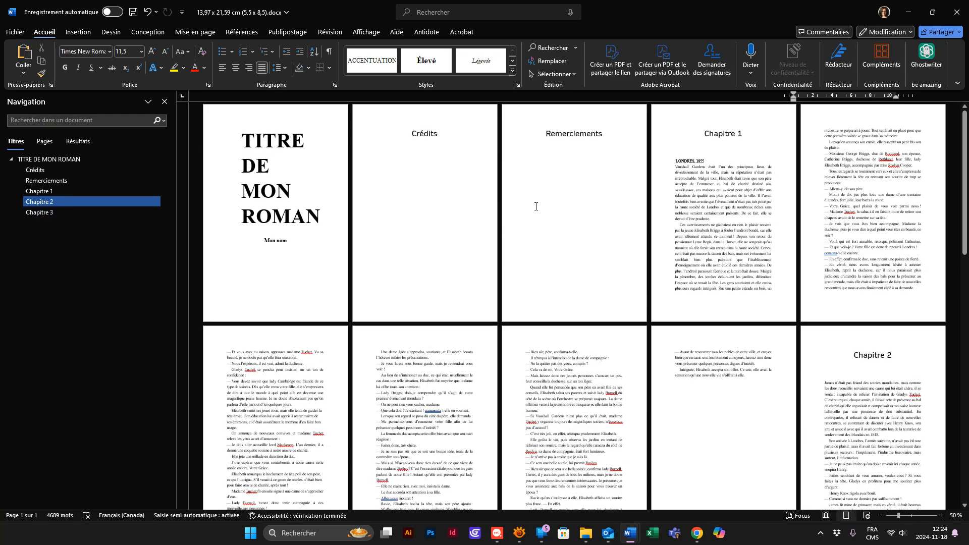
- Check the margins of the title page's section in the page setup and close it without changes
left_click(285, 227)
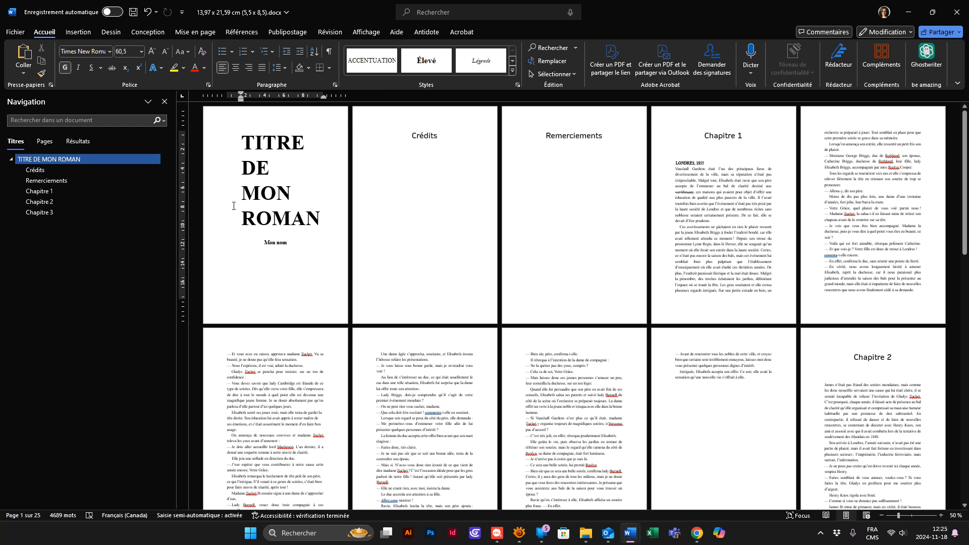
left_click(182, 32)
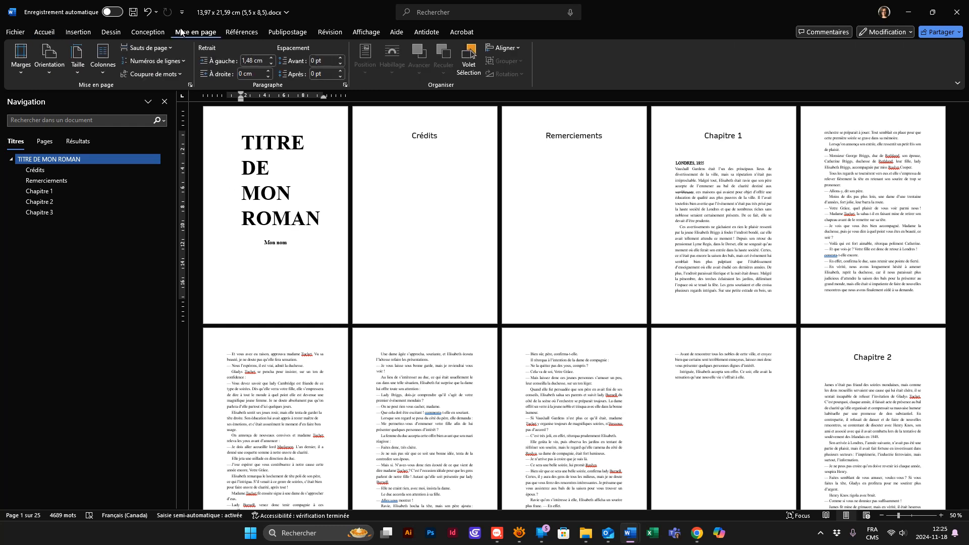
left_click(190, 86)
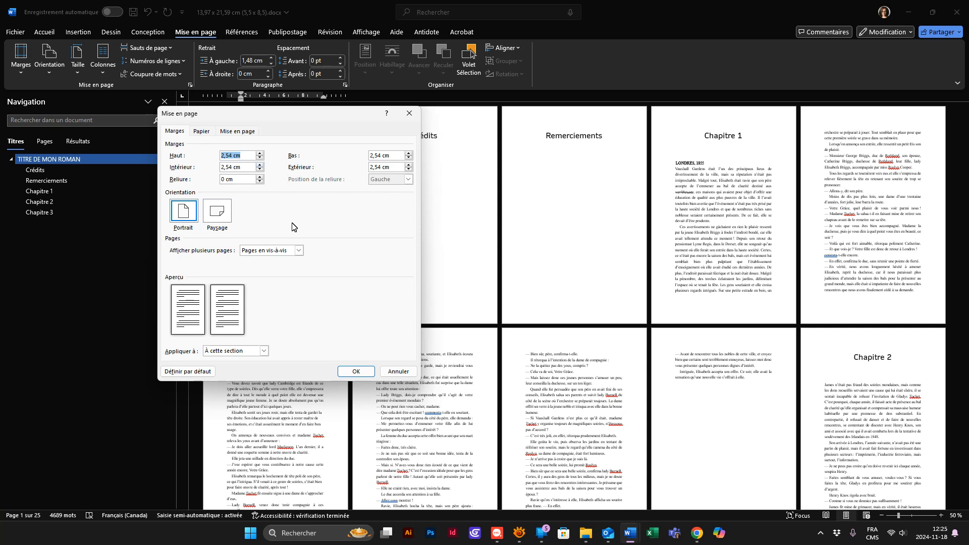
left_click(236, 167)
left_click(407, 372)
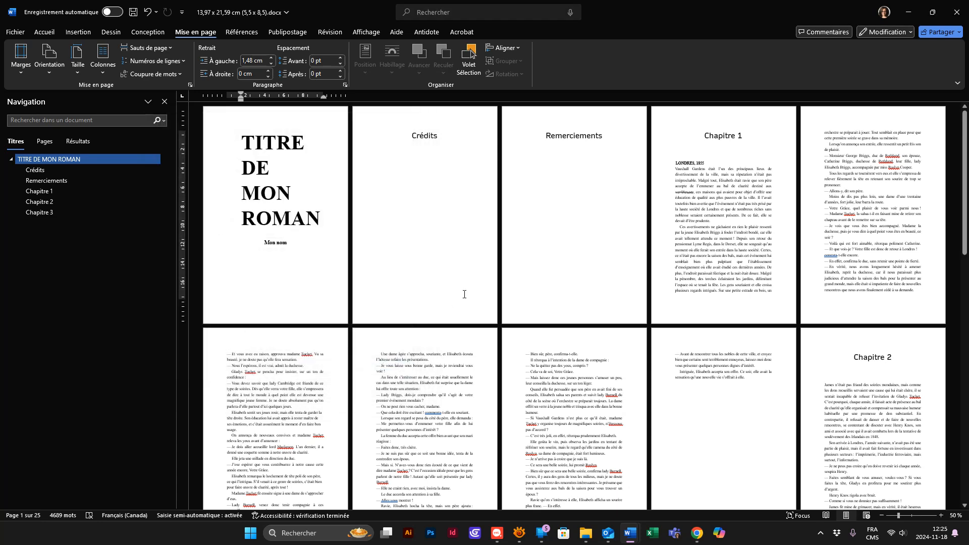
- Undo the manuscript paste and review the blank template's margins, paper size and section layout in the page setup, closing it without changes
key("ctrl+z")
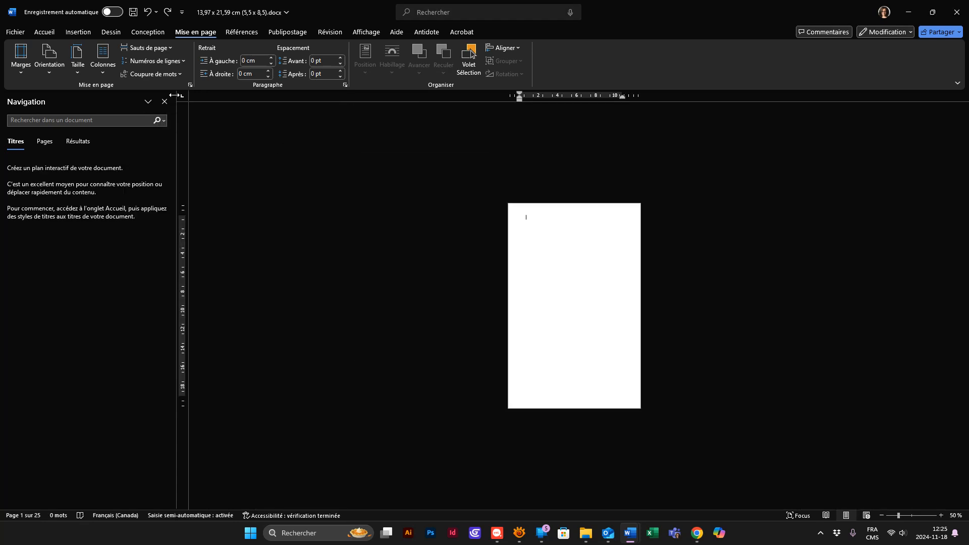
left_click(190, 85)
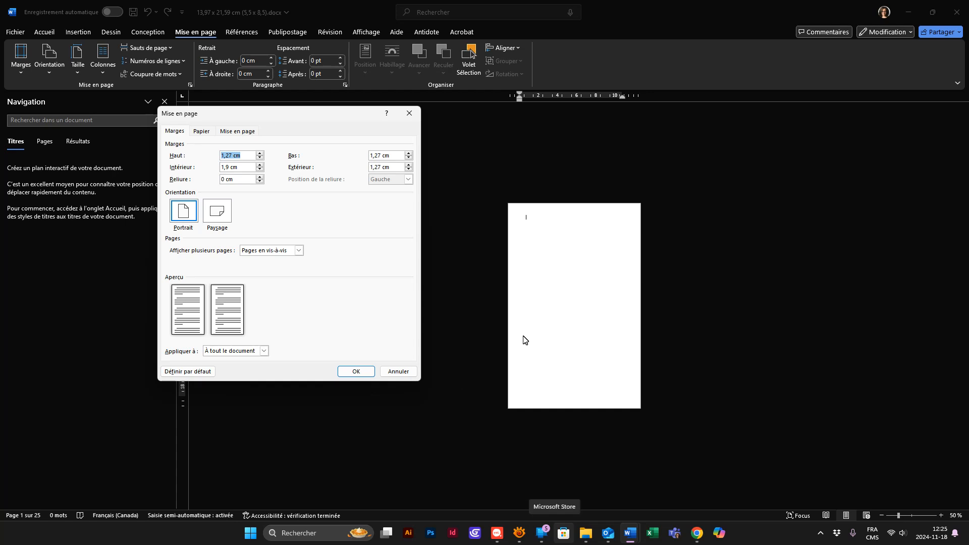
left_click_drag(239, 167, 220, 168)
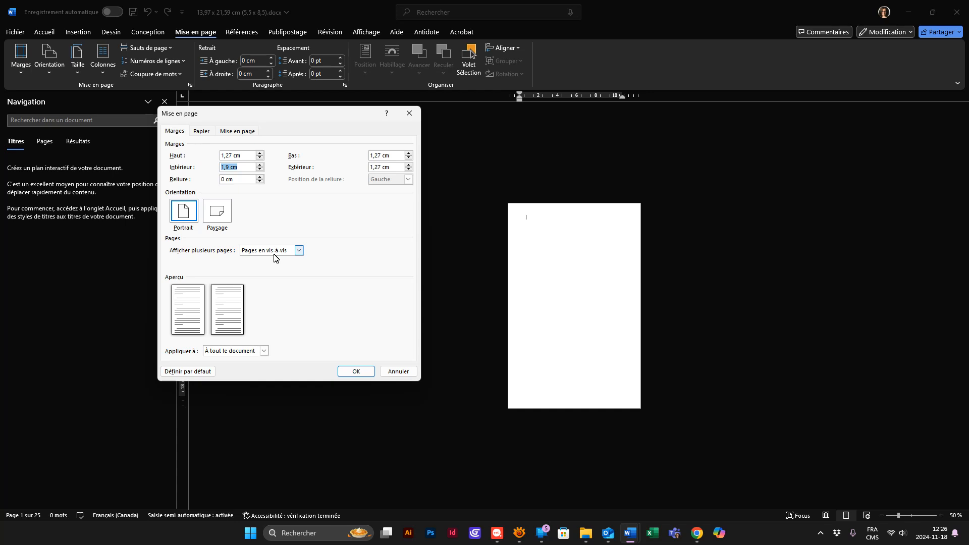
left_click(204, 132)
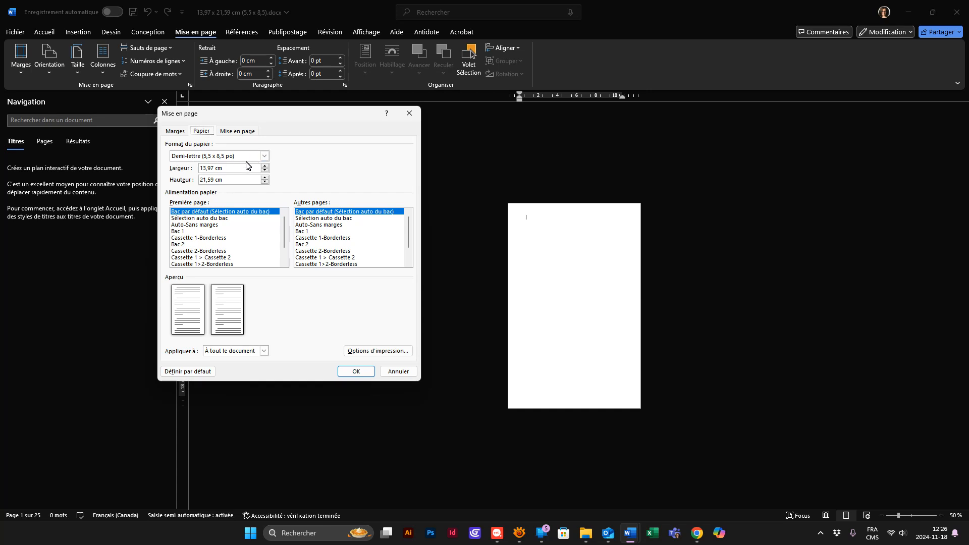
left_click(238, 132)
left_click(183, 132)
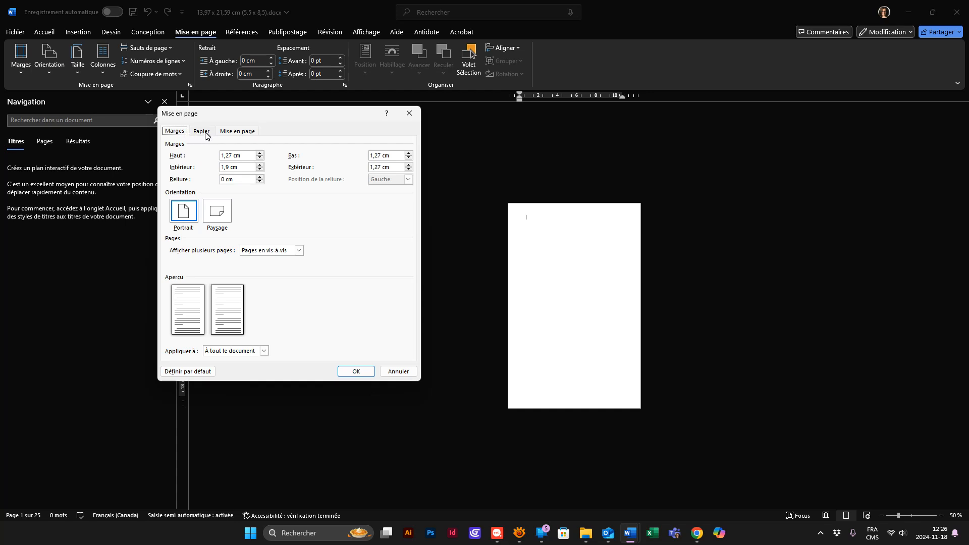
left_click(204, 133)
left_click(244, 131)
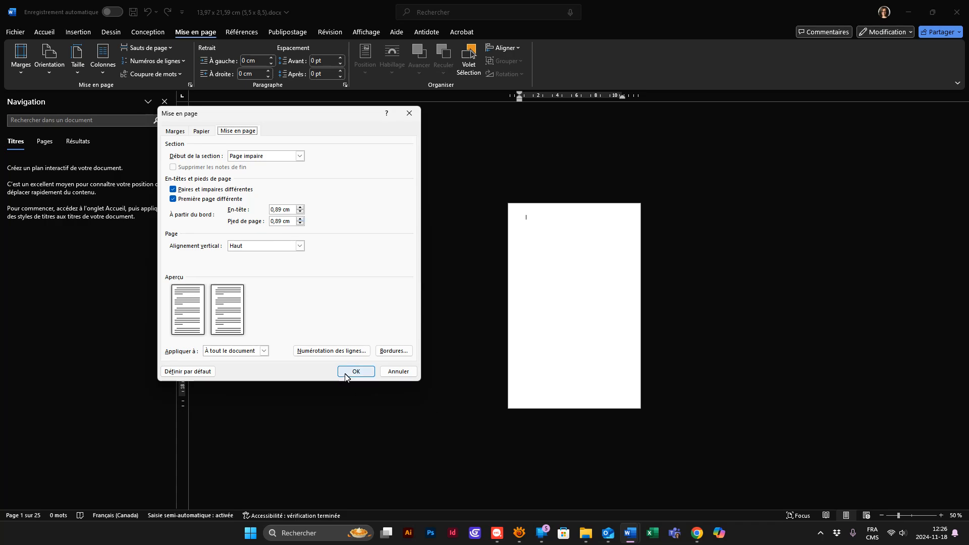
left_click(398, 372)
- Try pasting the manuscript into the blank template with the default formatting, and clear the document again
key("ctrl+v")
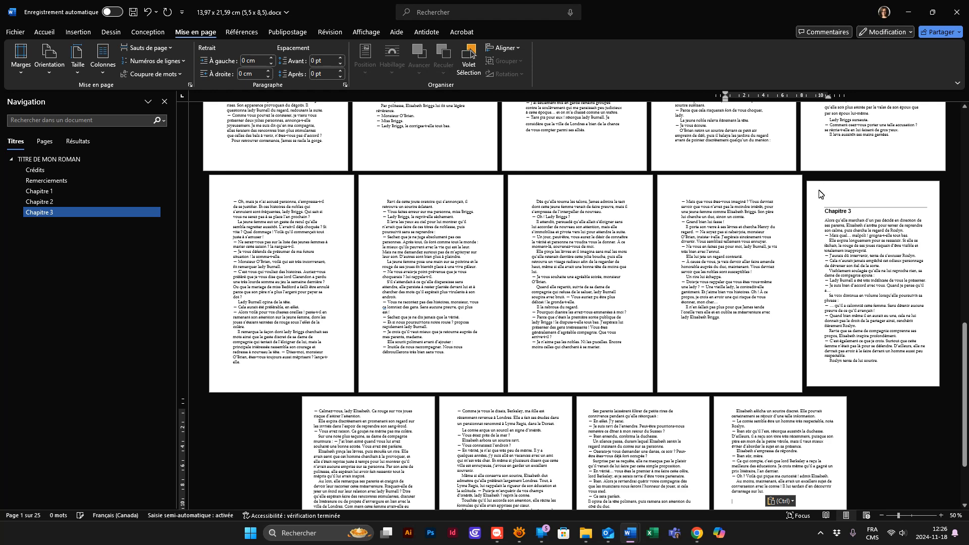
key("ctrl+a")
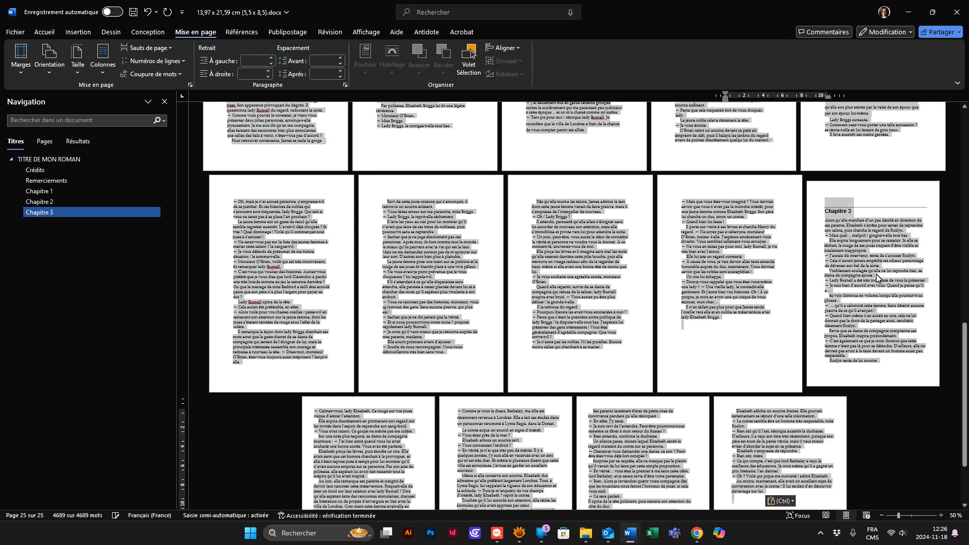
scroll(733, 256, "up", 2)
scroll(732, 256, "up", 2)
key("Delete")
- Paste the manuscript into the blank template keeping its source formatting
left_click(22, 55)
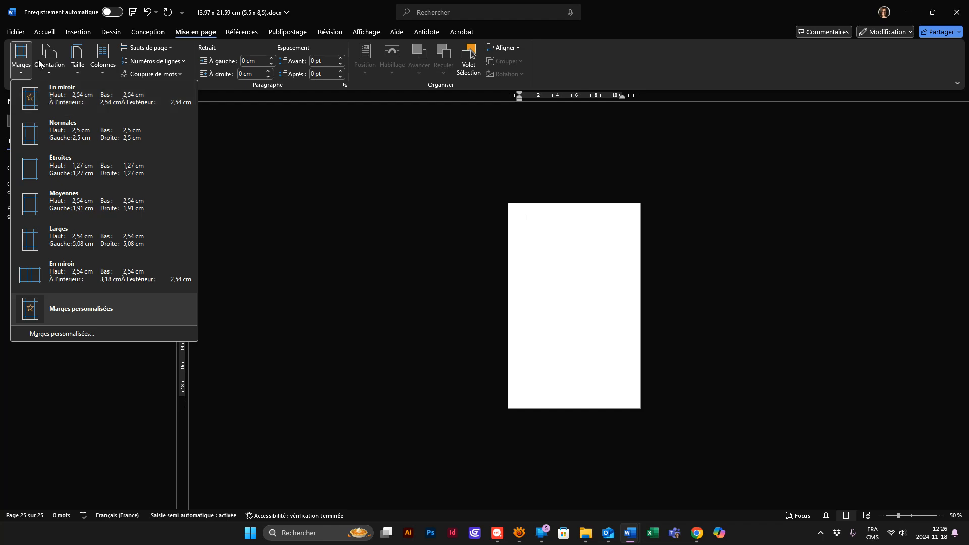
left_click(45, 32)
left_click(22, 73)
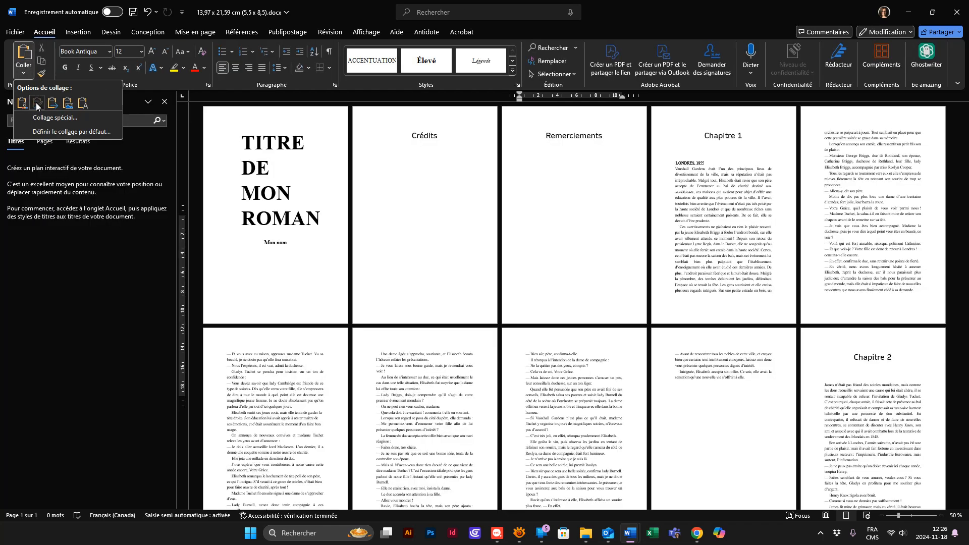
left_click(36, 104)
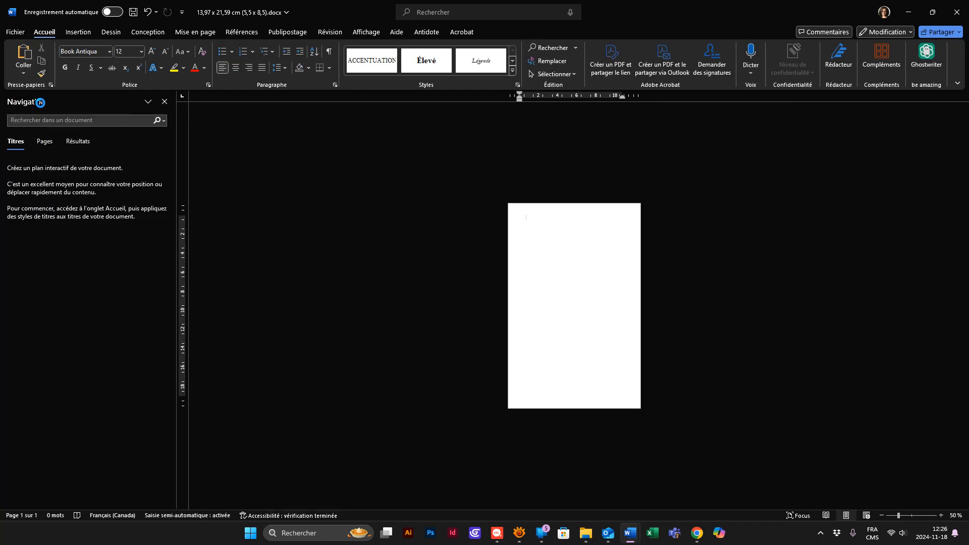
- For the entire manuscript, enter top, bottom and outside margins of 1,27 cm and an inside margin of 1,9 cm in the page setup
key("ctrl+a")
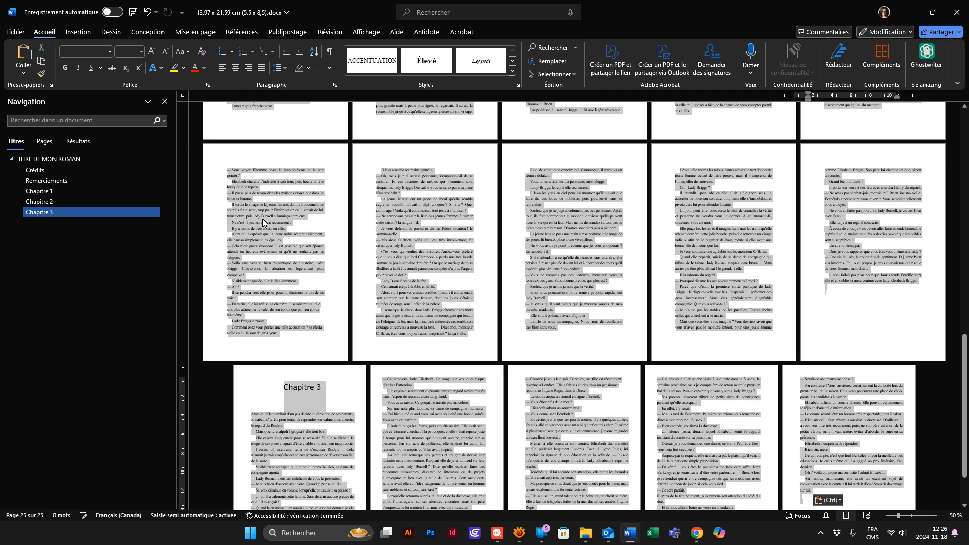
left_click(187, 33)
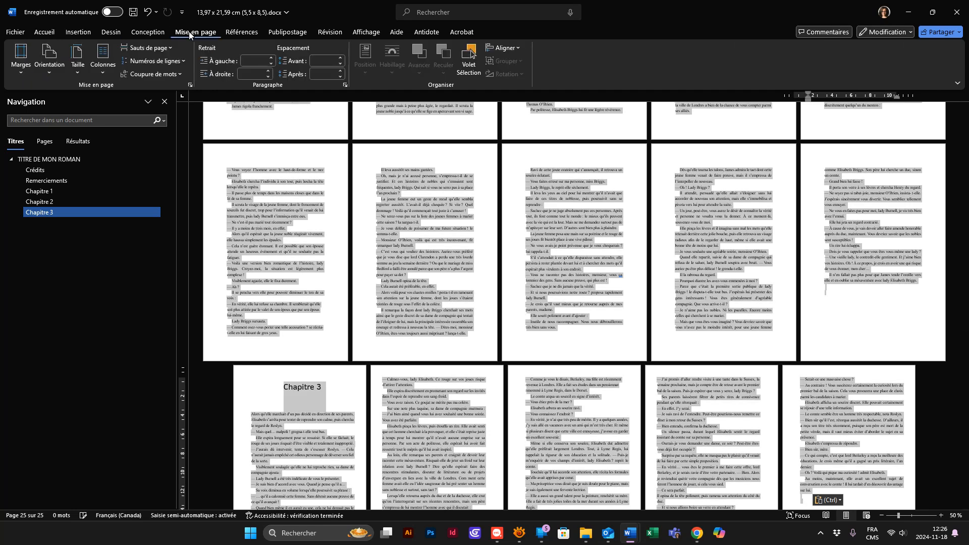
left_click(190, 85)
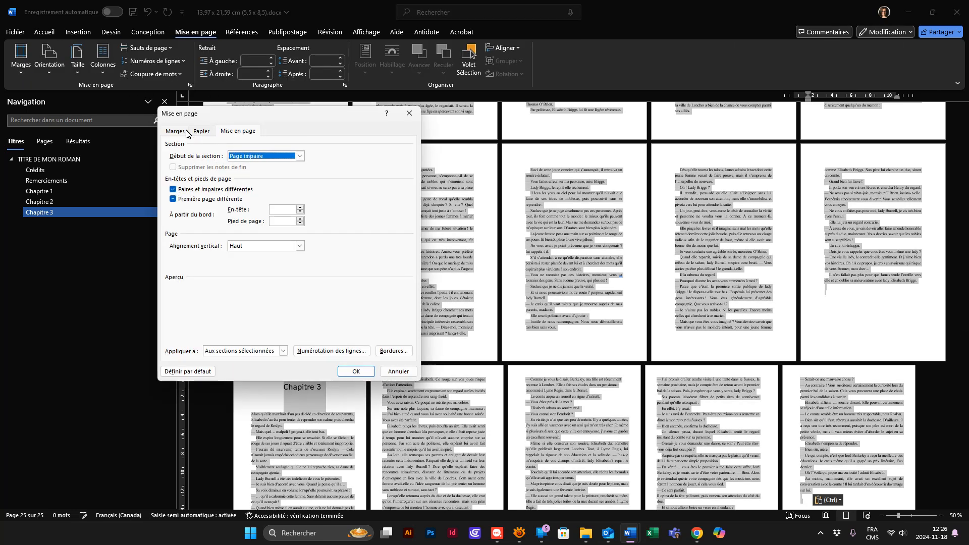
left_click(181, 131)
left_click(241, 157)
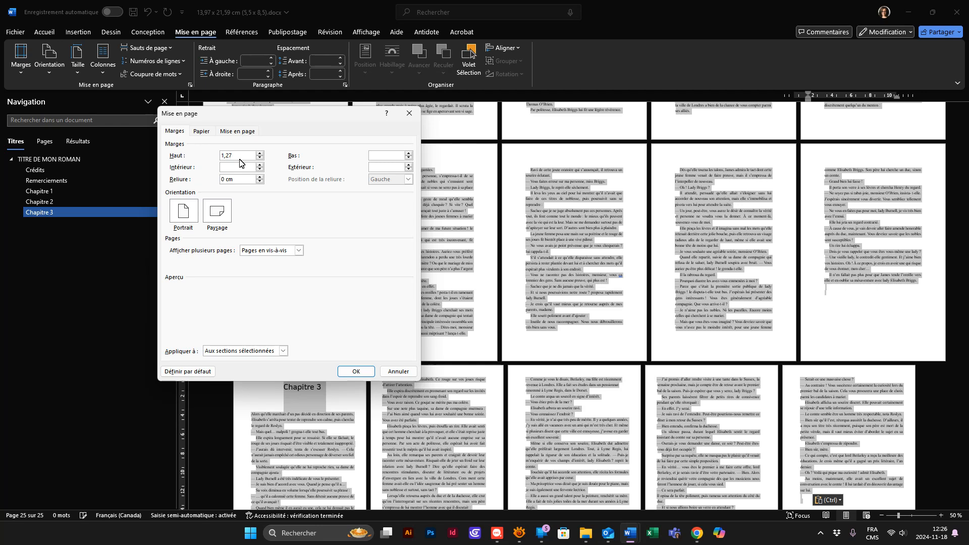
left_click(188, 157)
key("ctrl+c")
left_click(391, 155)
key("ctrl+v")
left_click(385, 167)
key("ctrl+v")
left_click(234, 168)
key("ctrl+v")
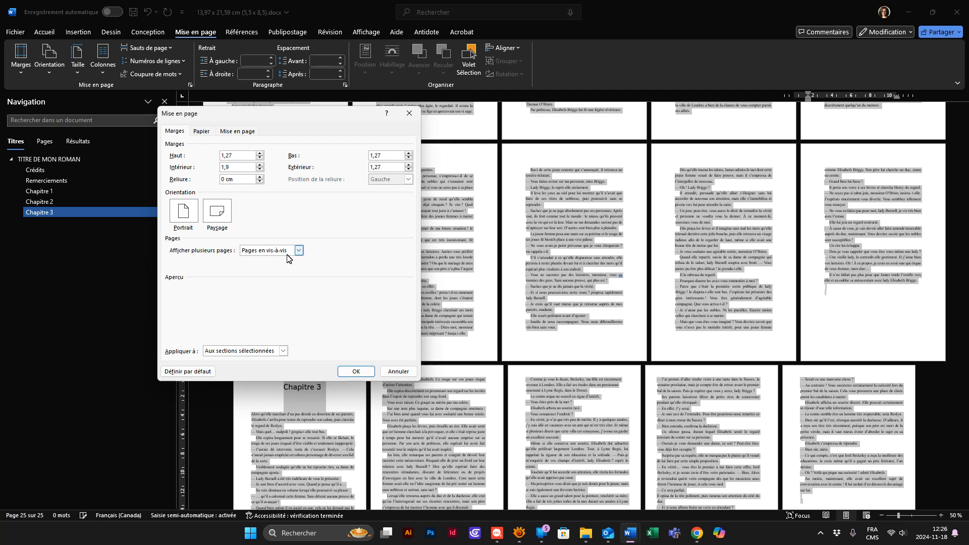
- Apply the entered margins to the whole document
left_click(233, 355)
left_click(234, 368)
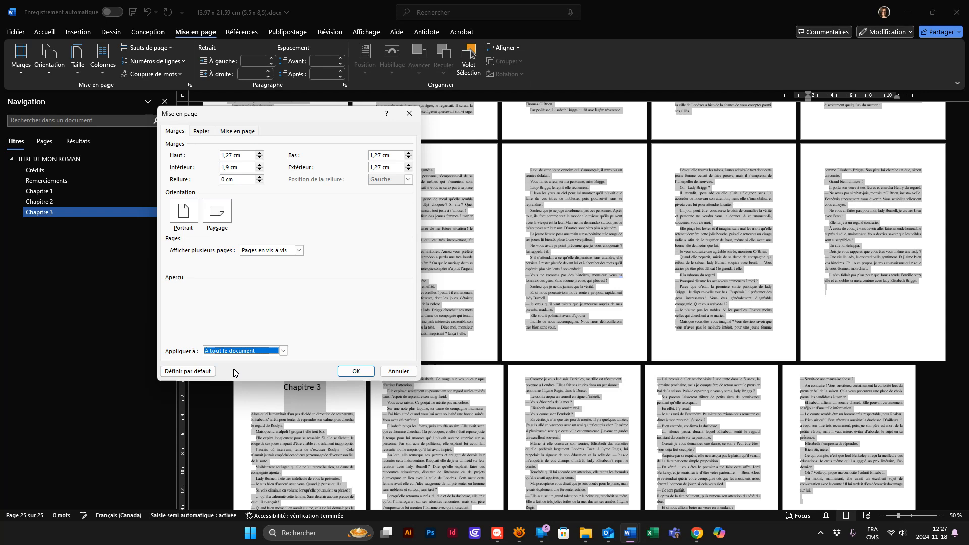
left_click(355, 372)
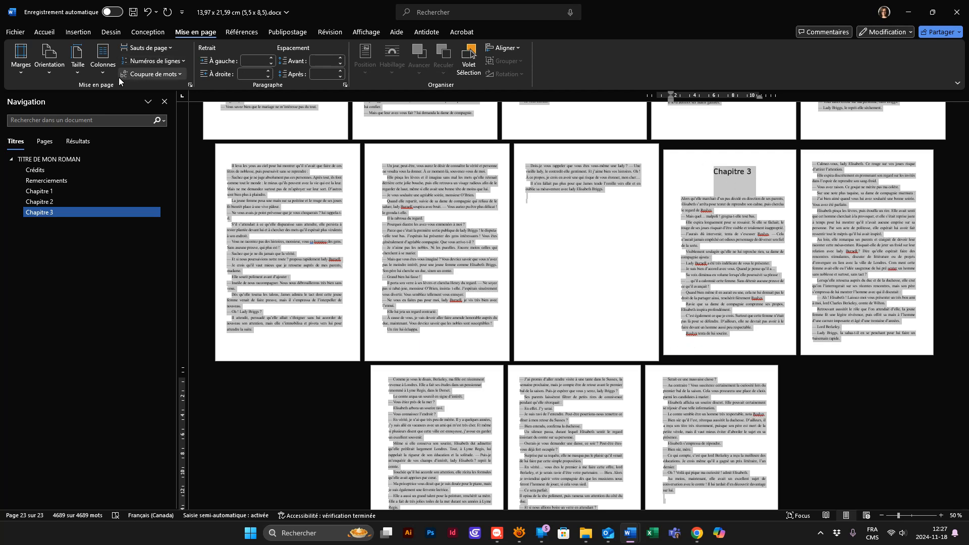
- Set the paper size to Demi-lettre (5,5 x 8,5 po), 13,97 x 21,59 cm, and apply it to the whole document
left_click(190, 85)
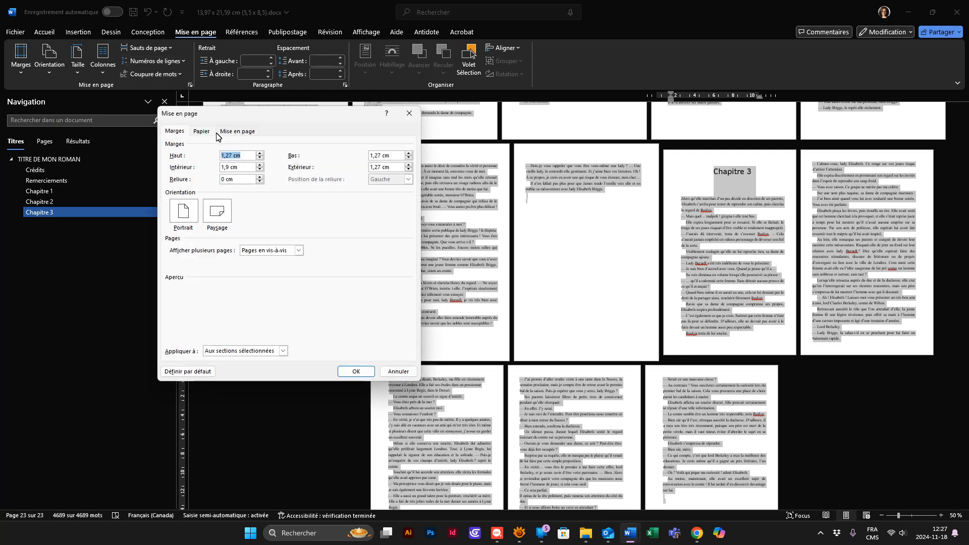
left_click(208, 133)
left_click(224, 157)
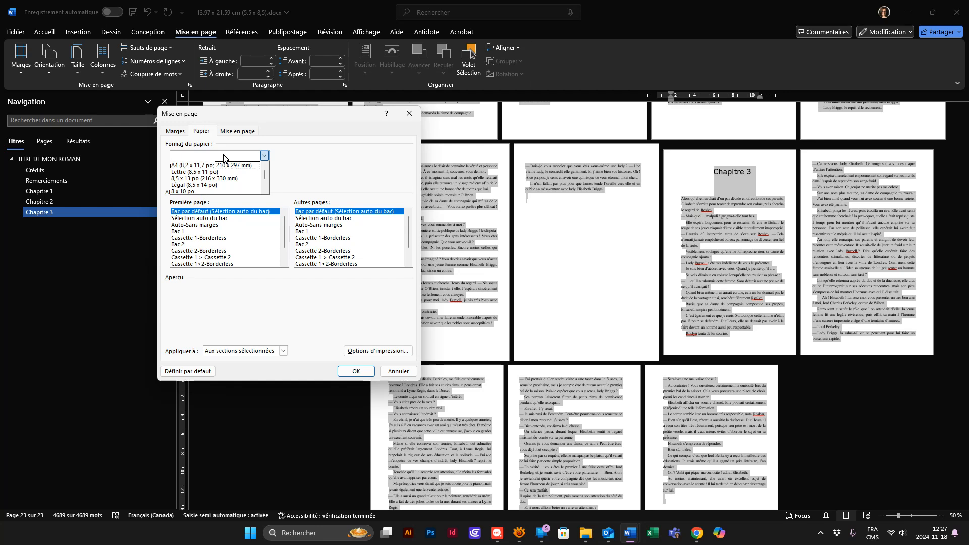
mouse_move(265, 175)
left_mouse_down()
mouse_move(268, 188)
mouse_move(268, 177)
left_mouse_up()
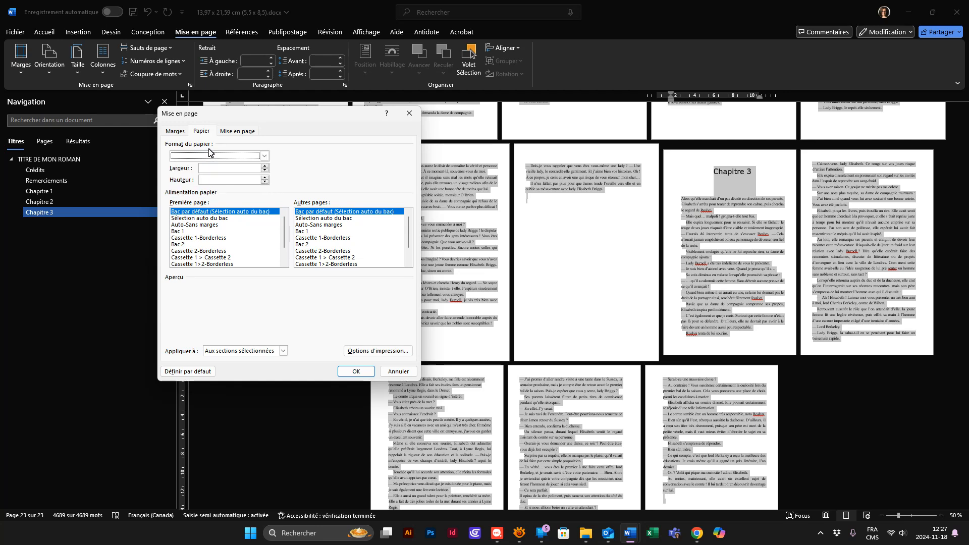
key("d")
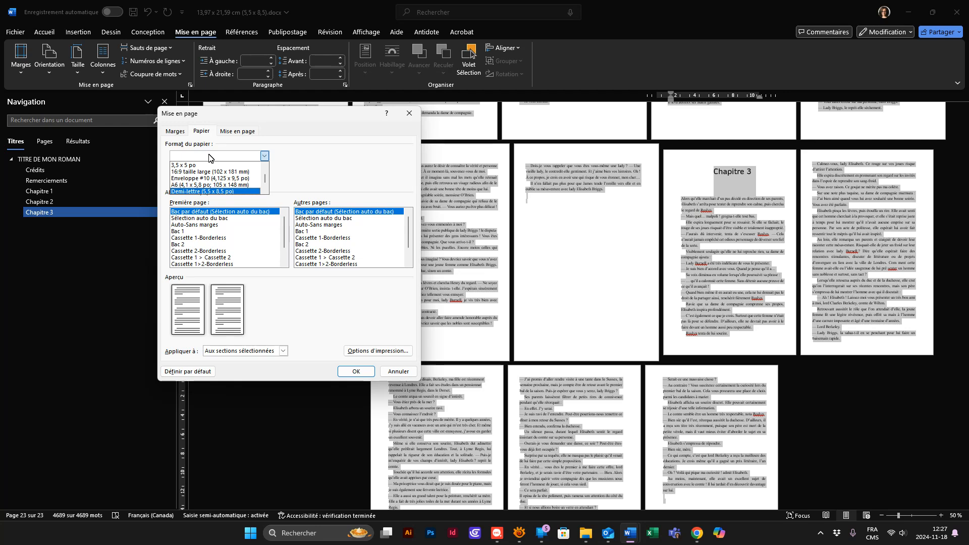
left_click(209, 192)
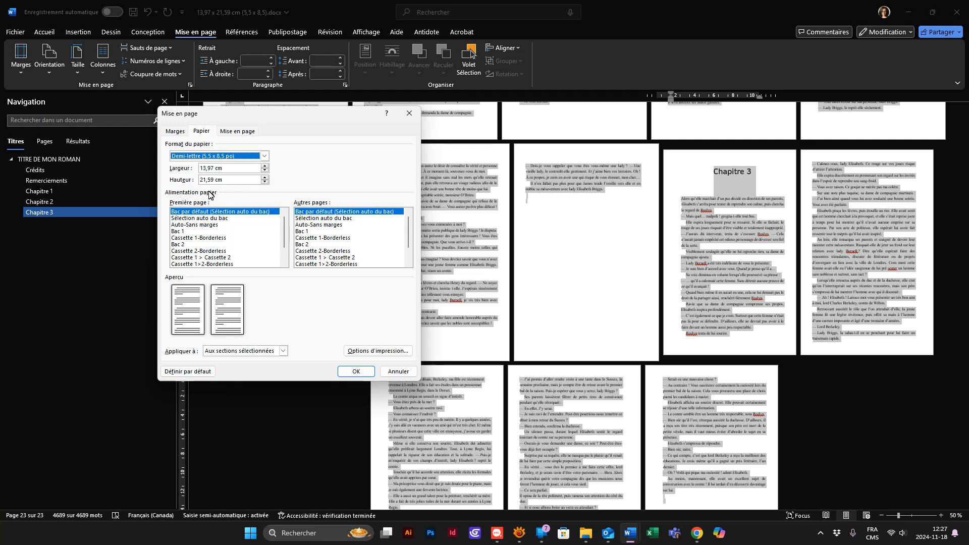
left_click(251, 356)
left_click(250, 368)
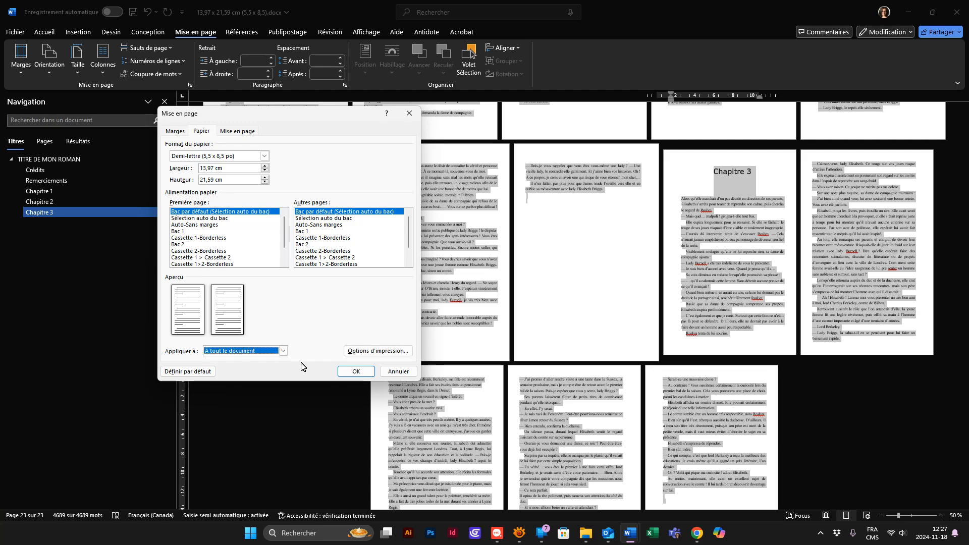
left_click(355, 371)
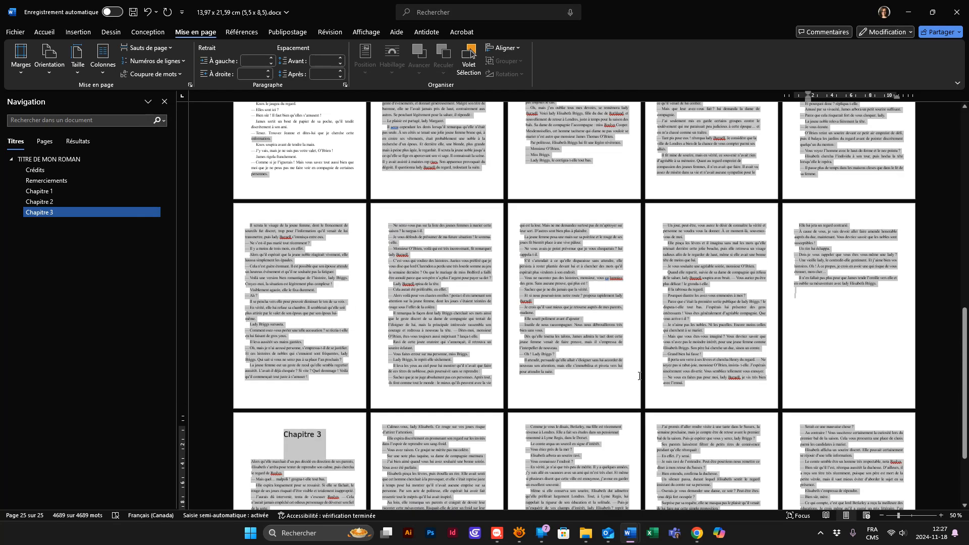
- Delete the blank page between the end of Chapitre 1 and the start of Chapitre 2
scroll(532, 296, "up", 20)
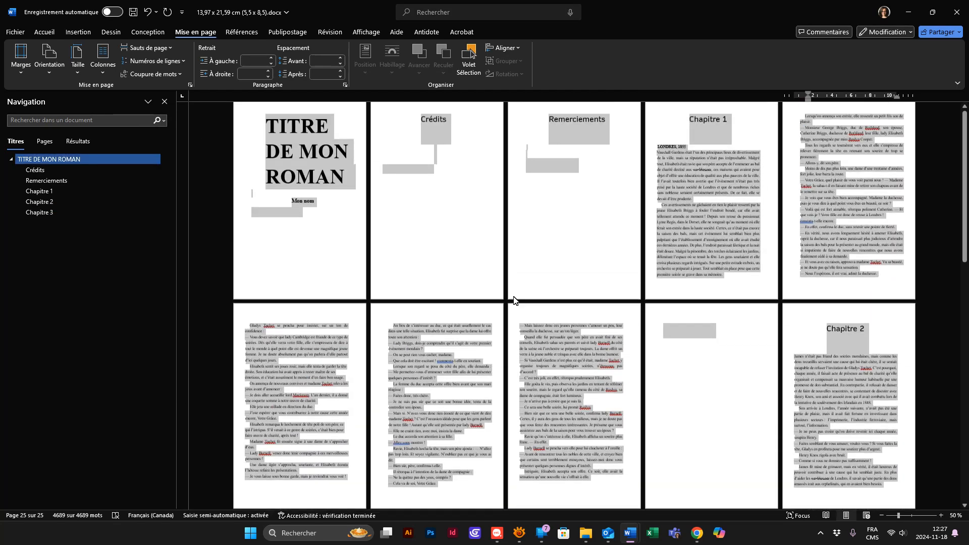
left_click(429, 215)
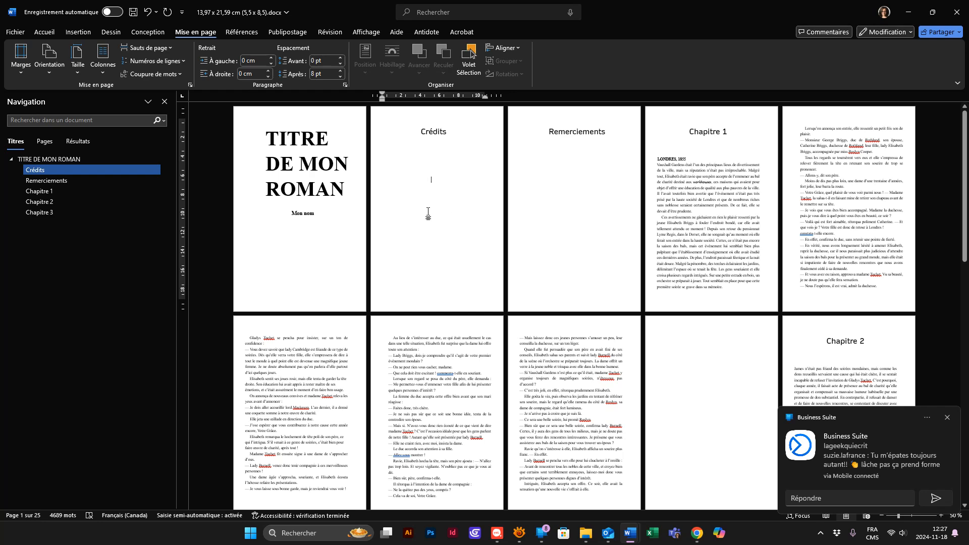
left_click(946, 417)
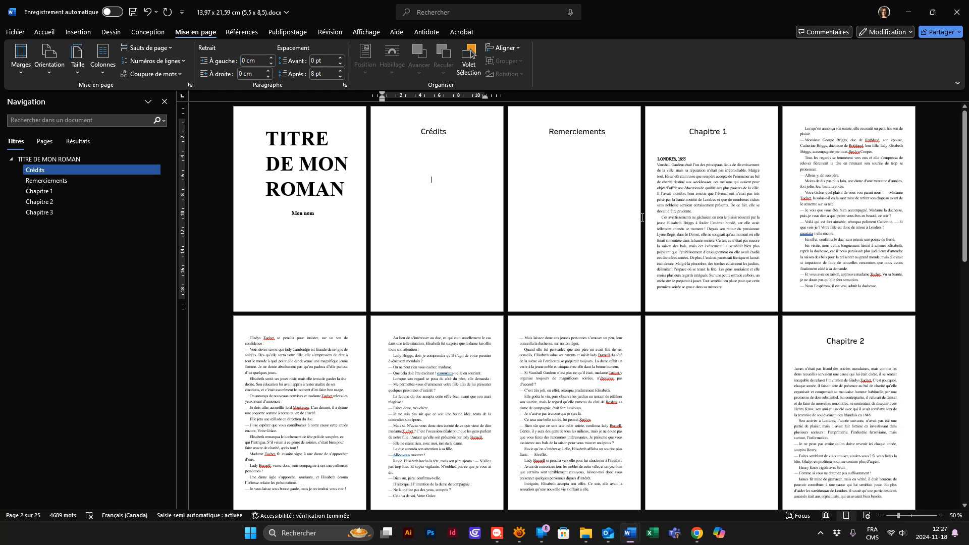
scroll(699, 335, "down", 3)
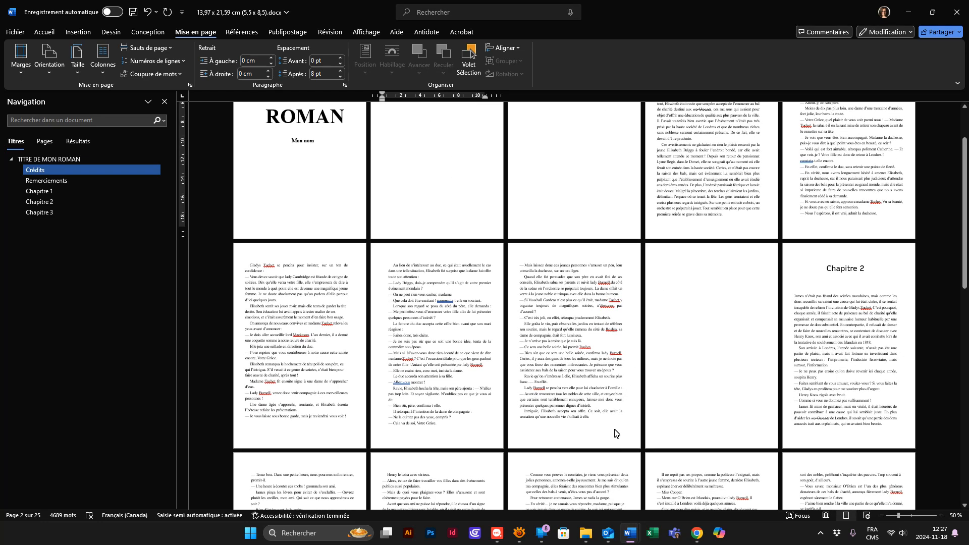
left_click(608, 417)
key("Delete")
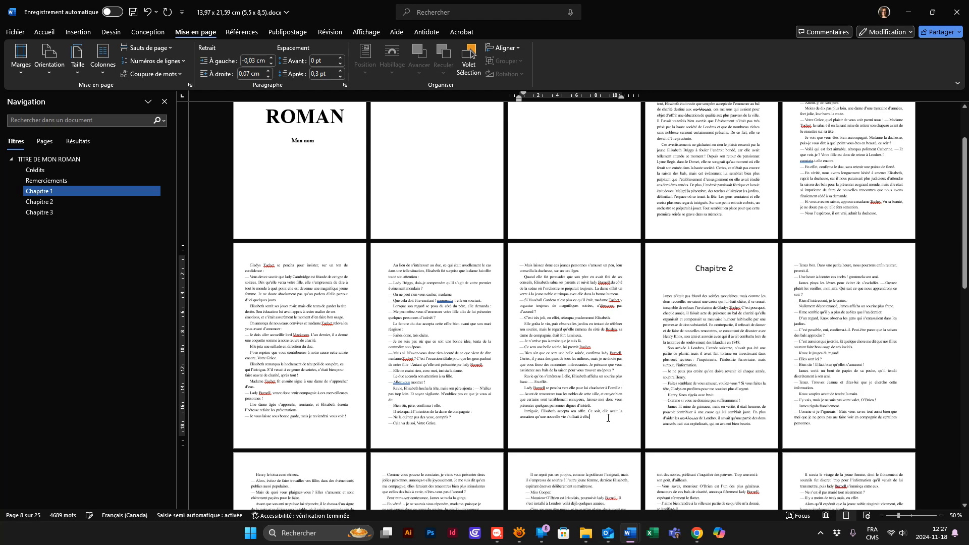
scroll(606, 397, "down", 15)
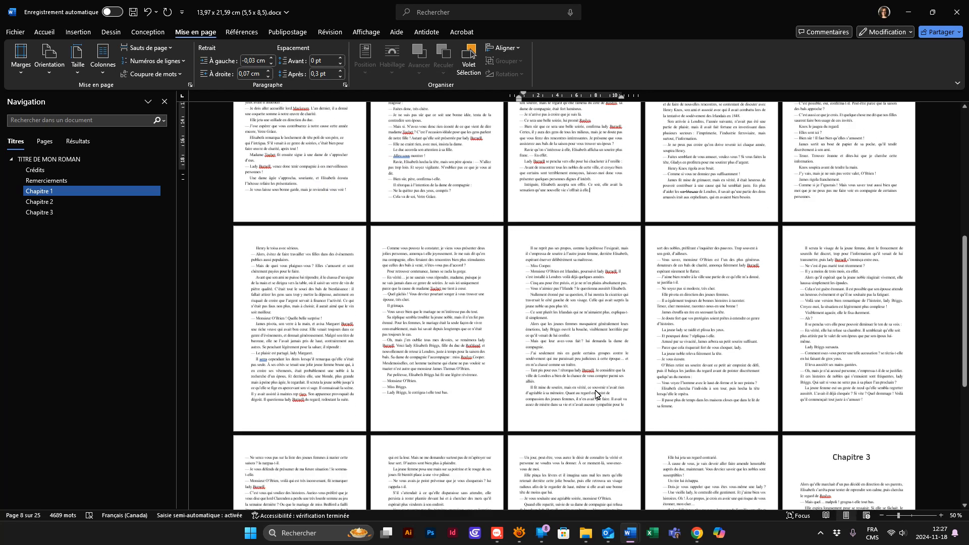